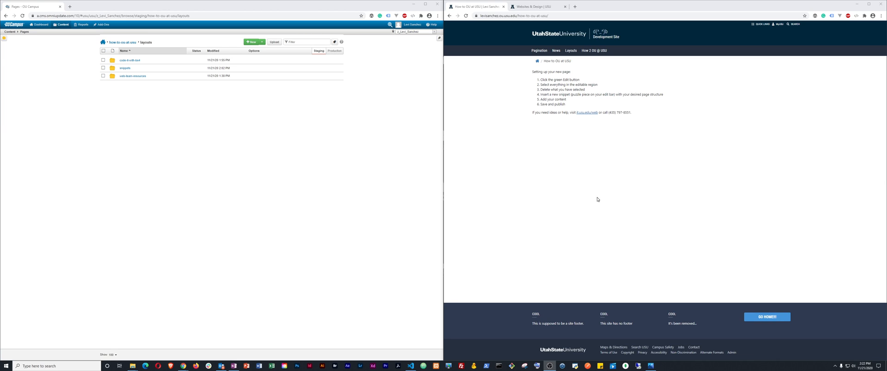
Bring up the left align feed.jpg layout sketch next to the how-to-ou-at-usu layouts folder
click(649, 367)
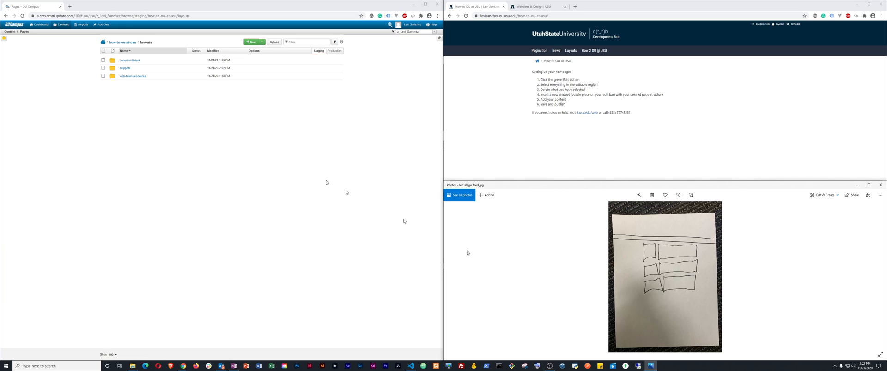
Add a new page with filename left-align-feed to the web-team-resources folder
click(132, 77)
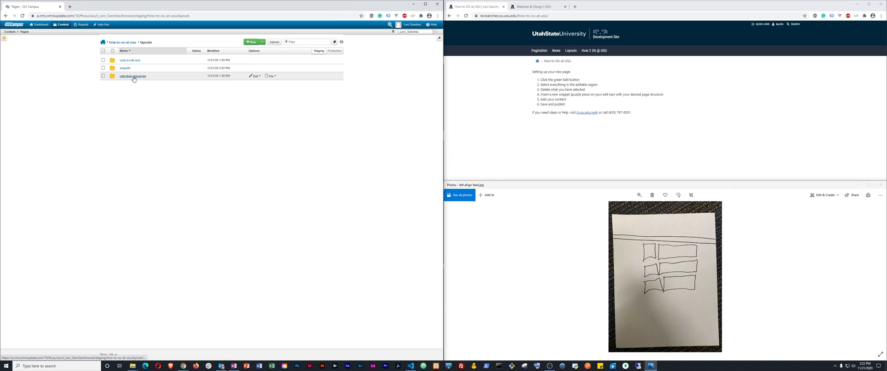
click(259, 43)
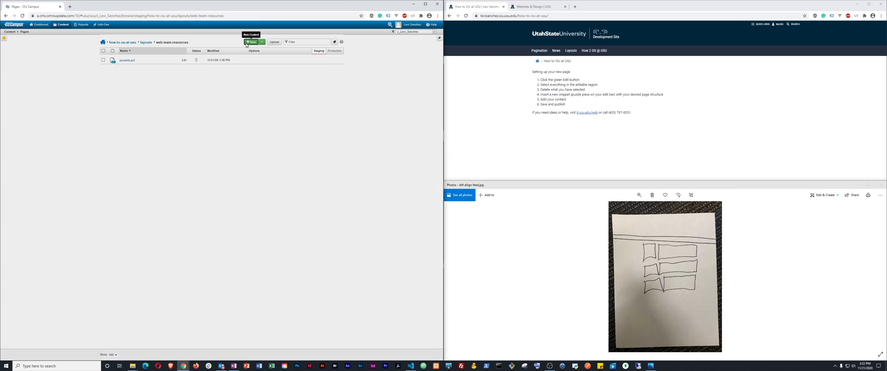
click(156, 74)
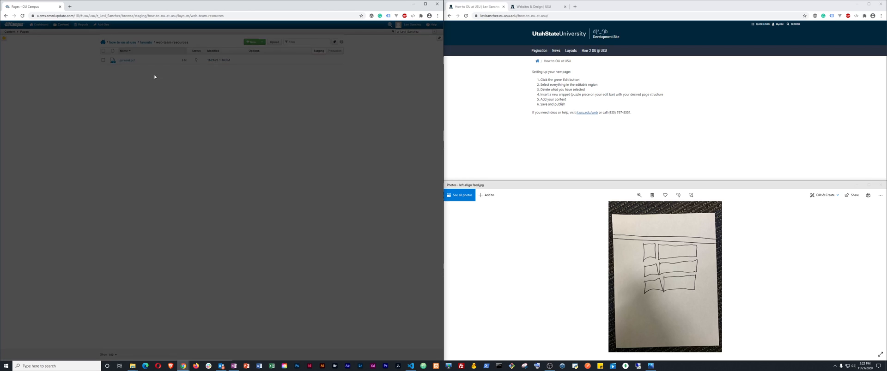
double_click(186, 112)
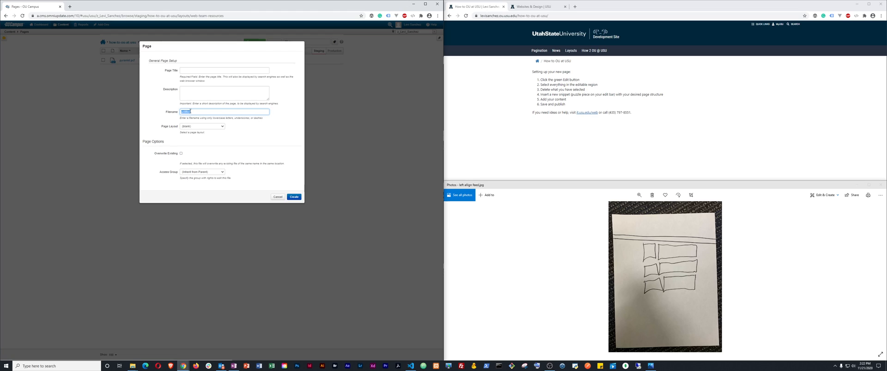
text(l)
key(Down)
key(Return)
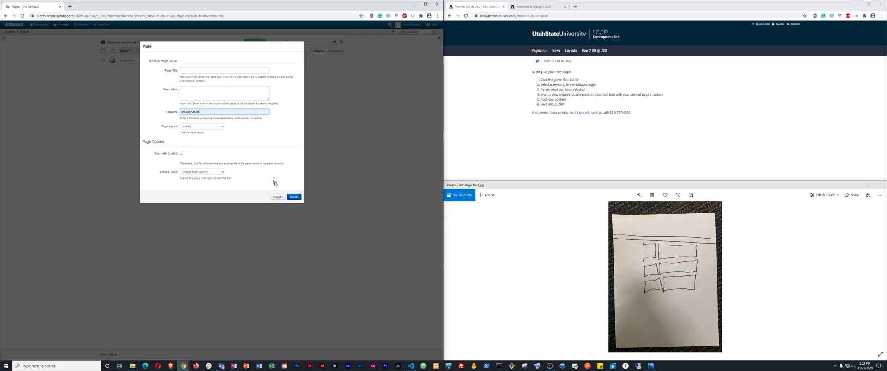
click(297, 198)
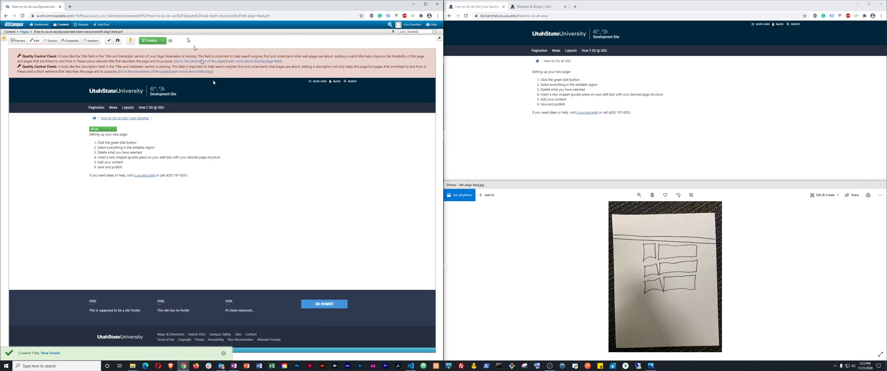
Clear all the placeholder setup-instructions content from the page's main editable region
click(96, 130)
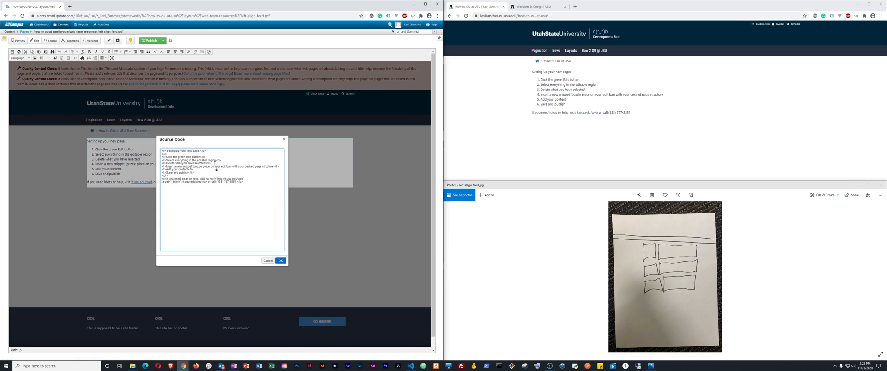
key(ctrl+a)
key(Delete)
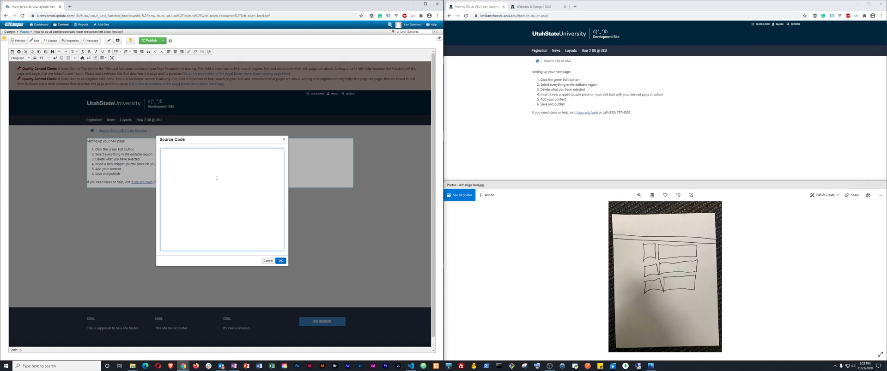
click(280, 261)
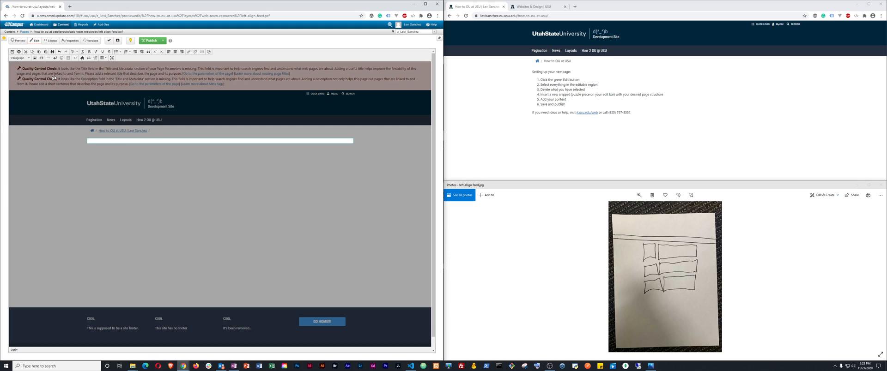
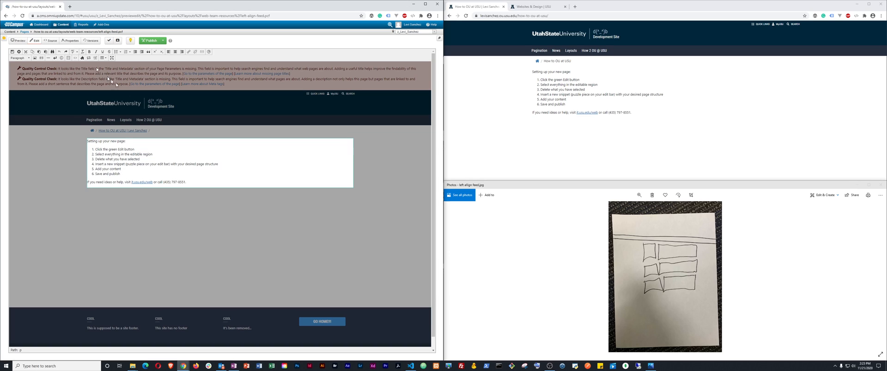
key(ctrl+a)
key(Delete)
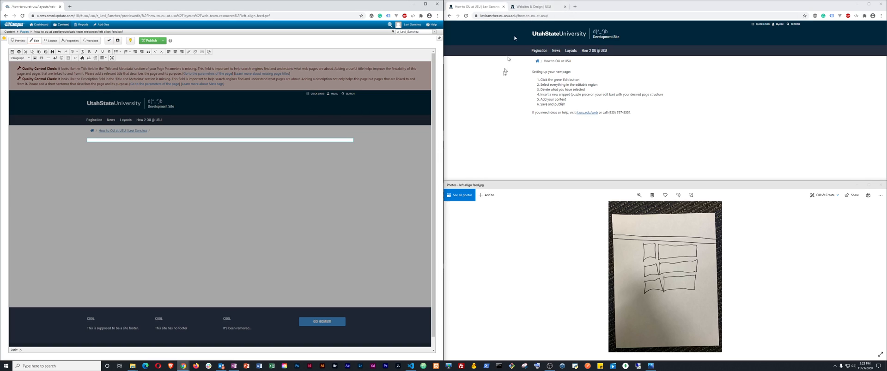
Search the Websites & Design site for 'colu' and open the Column Options page
click(498, 90)
click(531, 8)
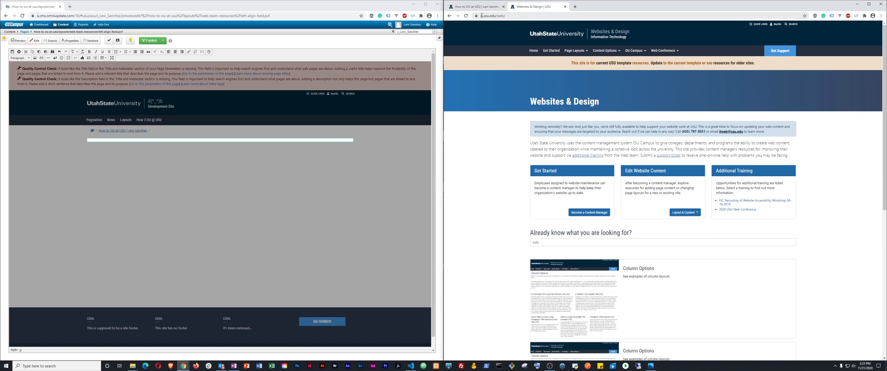
drag(482, 16, 493, 15)
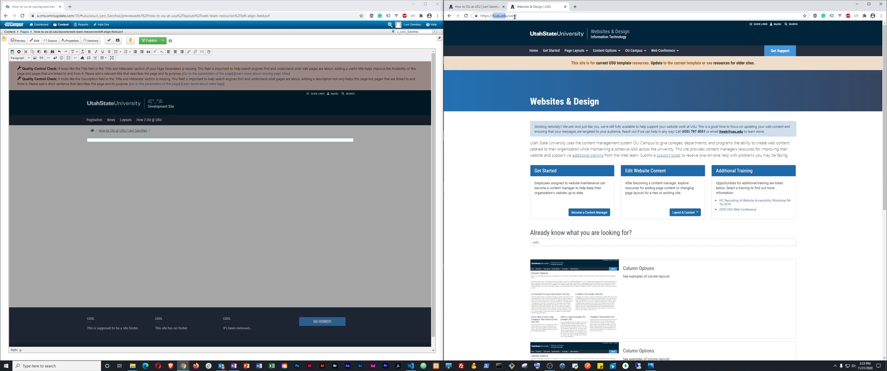
double_click(515, 17)
click(517, 17)
scroll(550, 252, down, 1)
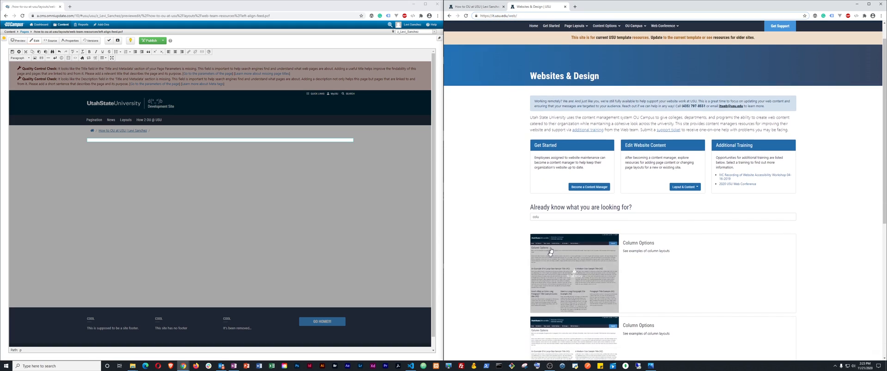
scroll(550, 252, up, 1)
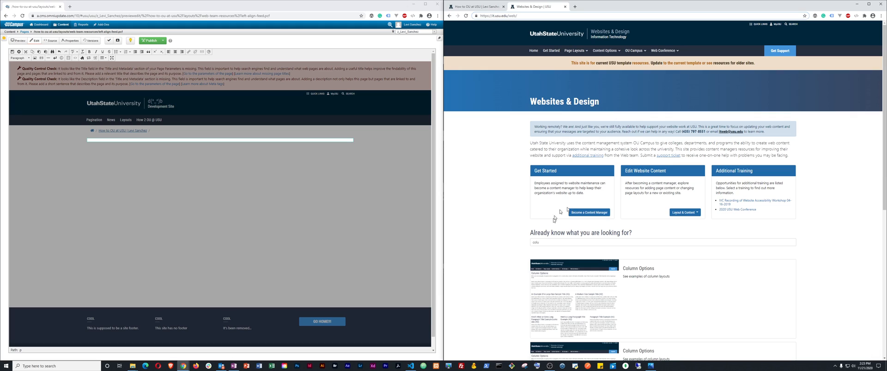
click(548, 243)
key(BackSpace)
key(BackSpace)
key(BackSpace)
key(BackSpace)
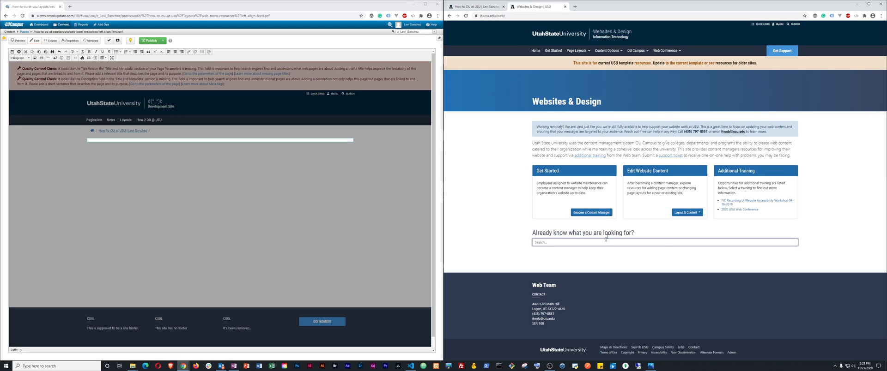
text(column)
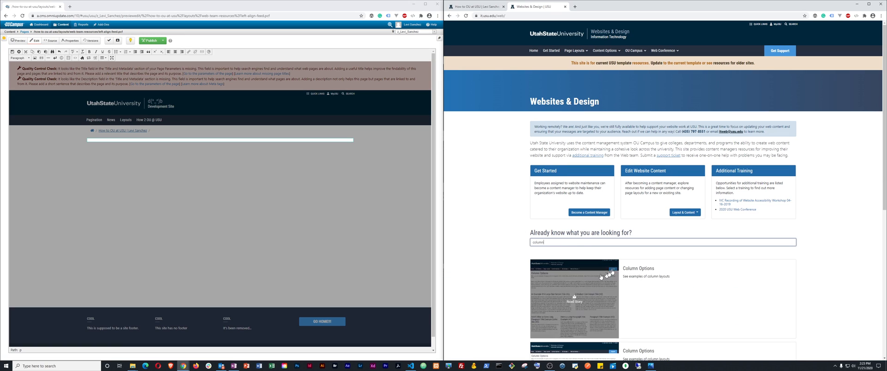
click(634, 268)
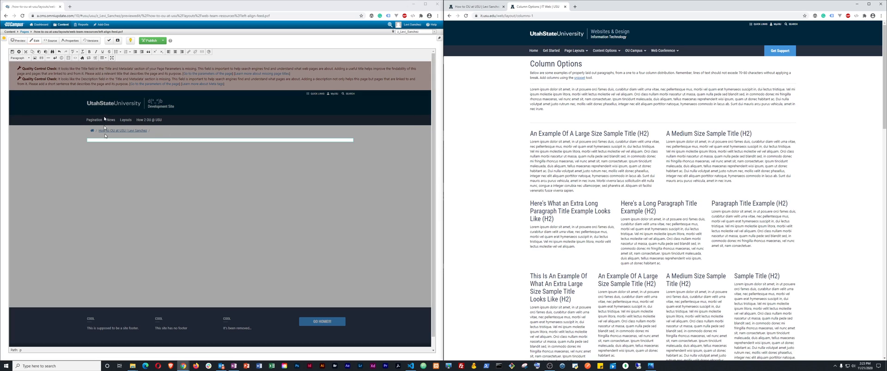
Insert the 1 Column snippet as a Full Width Column block and turn on Show Blocks
click(82, 58)
click(157, 78)
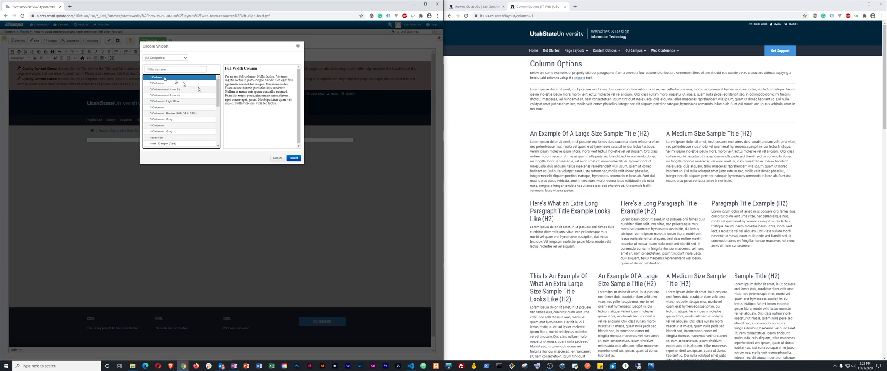
click(293, 159)
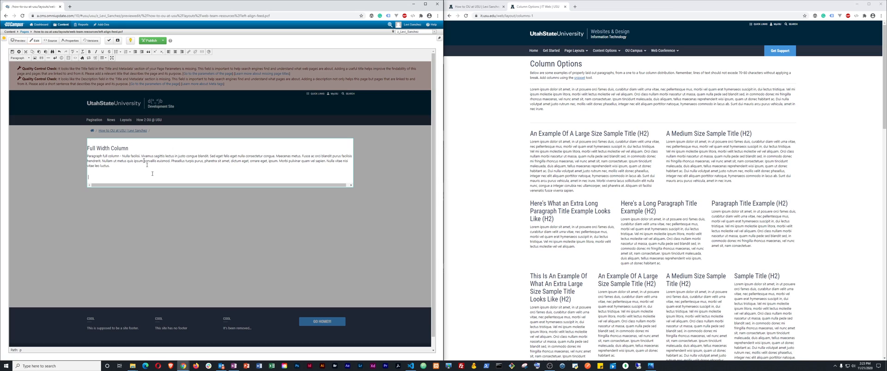
click(68, 57)
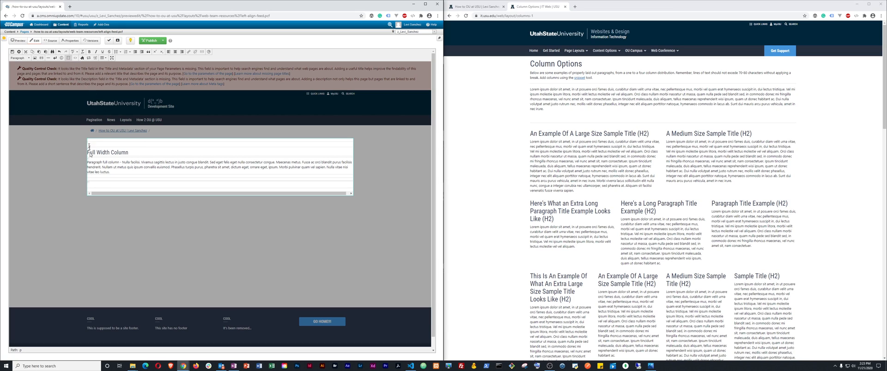
scroll(598, 143, down, 3)
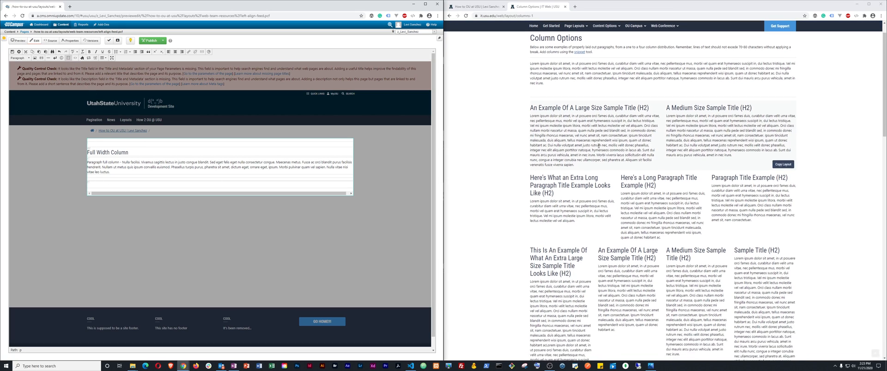
click(650, 366)
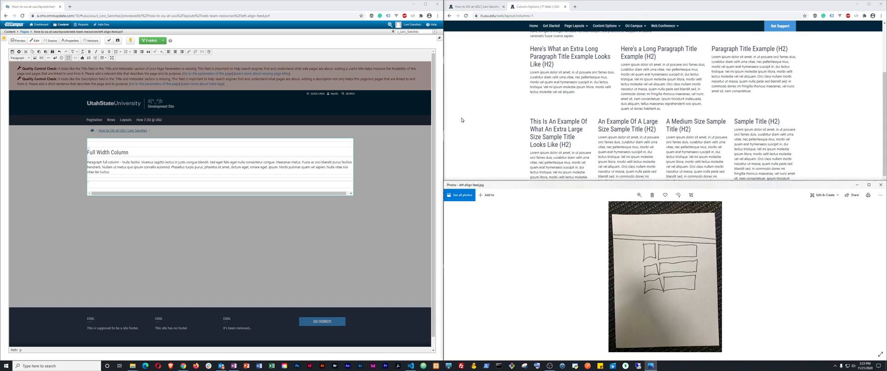
click(481, 118)
scroll(499, 122, down, 10)
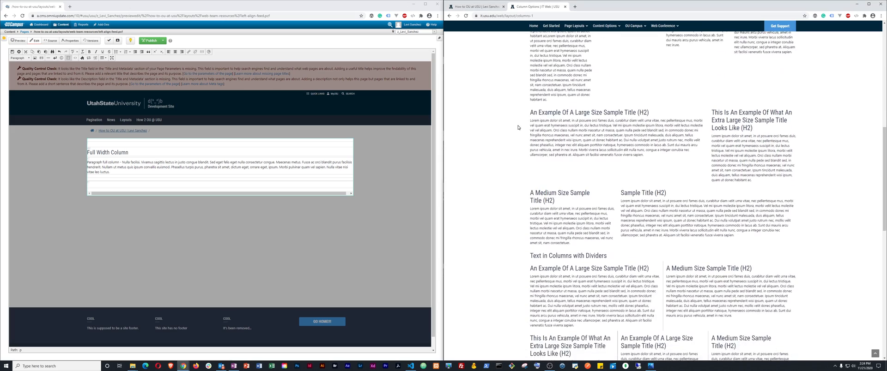
scroll(519, 128, up, 1)
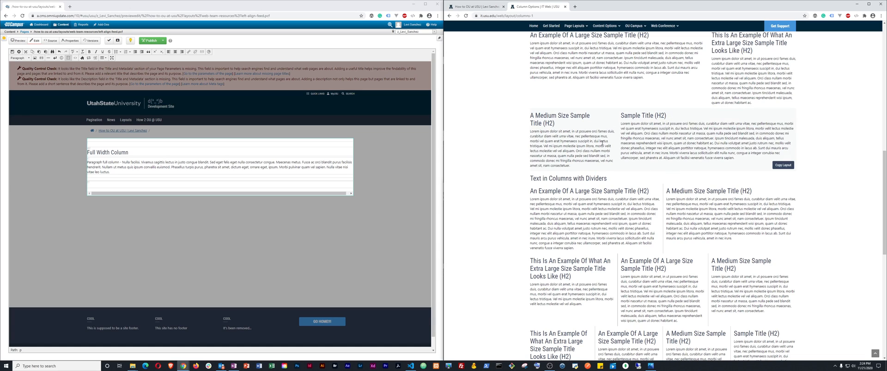
Paste the copied two-column sample layout HTML into the page source below the Full Width Column
click(786, 166)
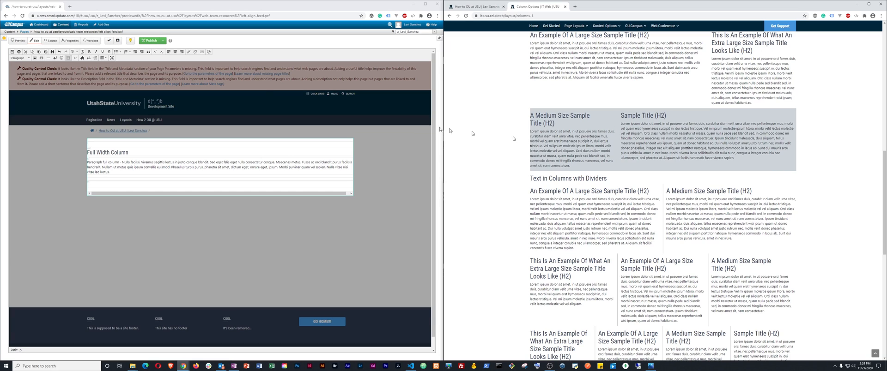
click(75, 58)
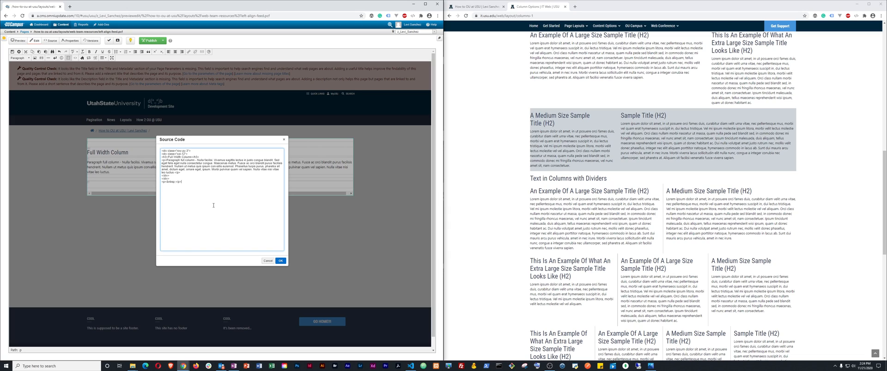
key(ctrl+v)
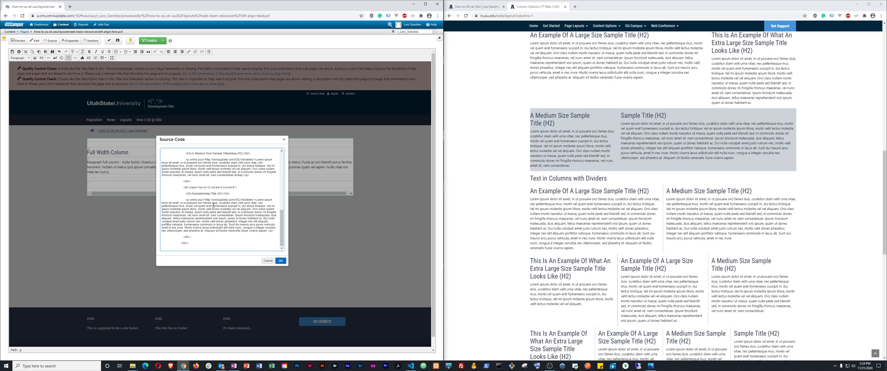
click(280, 261)
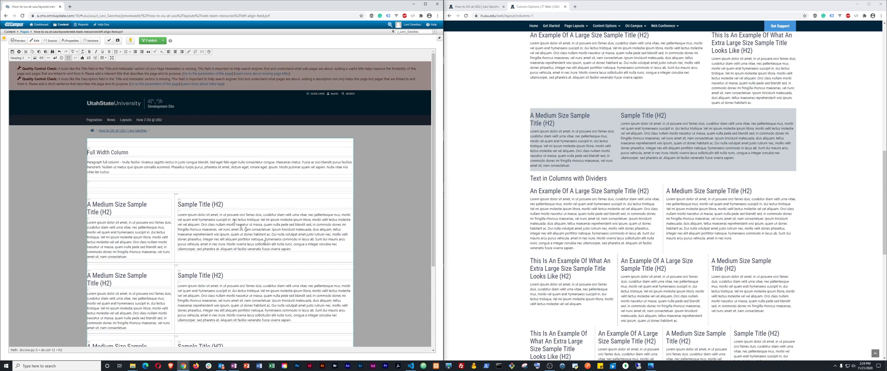
scroll(152, 259, down, 5)
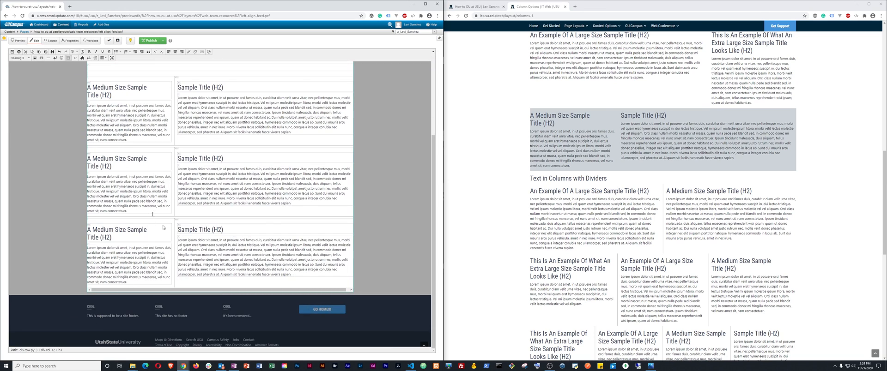
Save the page, then reopen its content region with block outlines shown
click(12, 52)
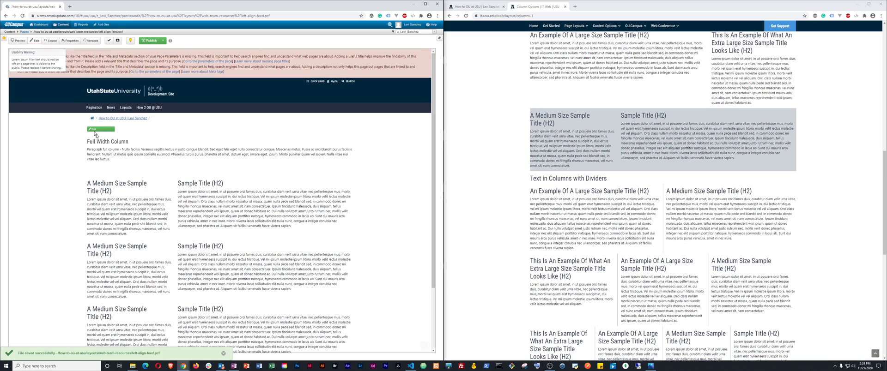
click(95, 130)
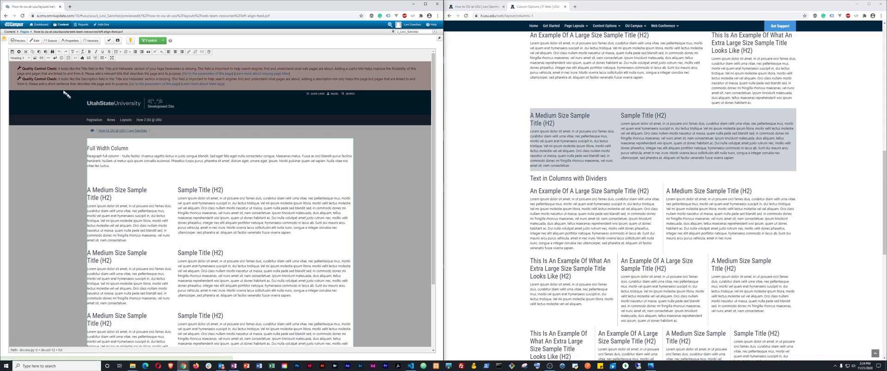
click(67, 59)
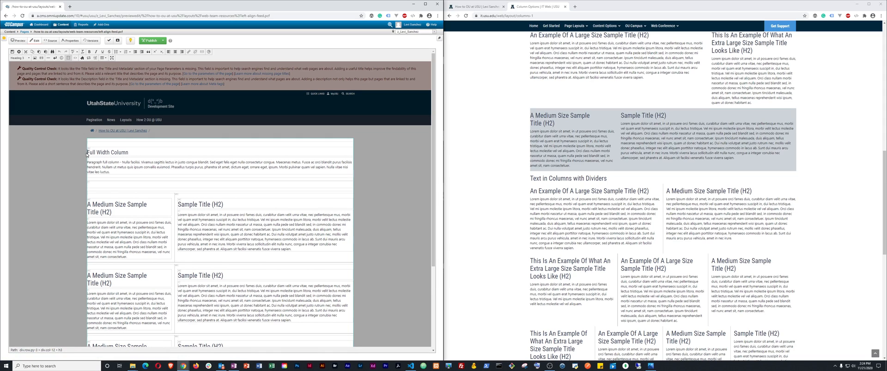
Change the top heading to 'Cats Feed' and format it as Heading 1
drag(88, 152, 127, 152)
text(F)
key(BackSpace)
text(Feed)
triple_click(97, 152)
click(23, 58)
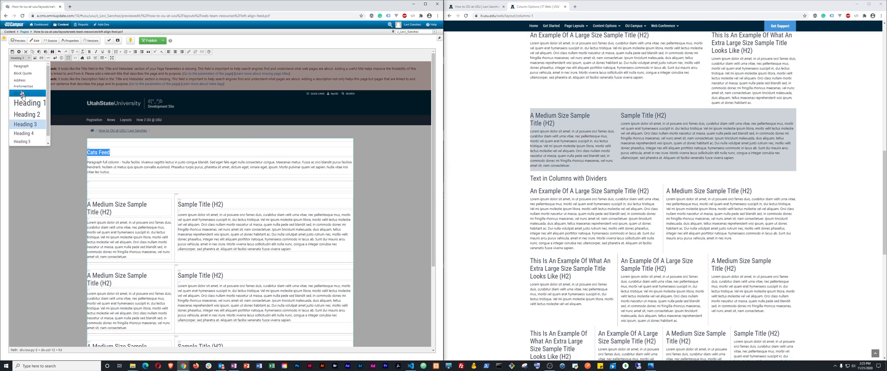
click(25, 106)
Delete the placeholder paragraph beneath the Cats Feed heading
click(112, 165)
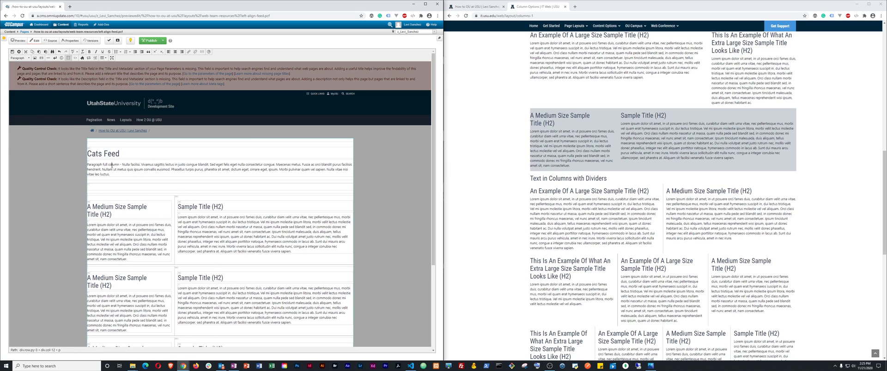
drag(95, 166, 106, 175)
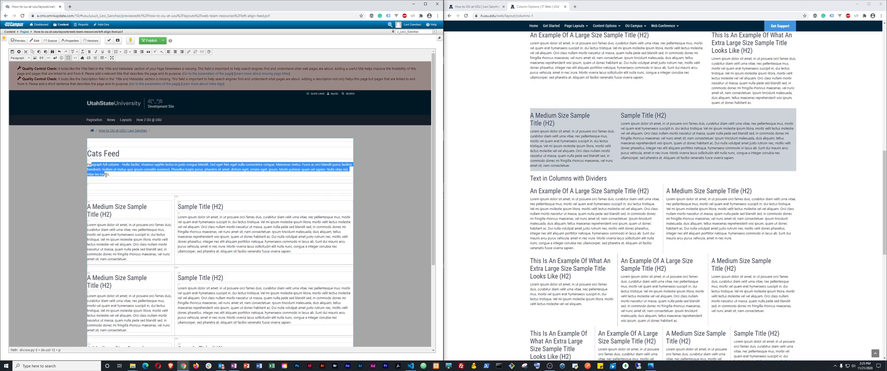
key(BackSpace)
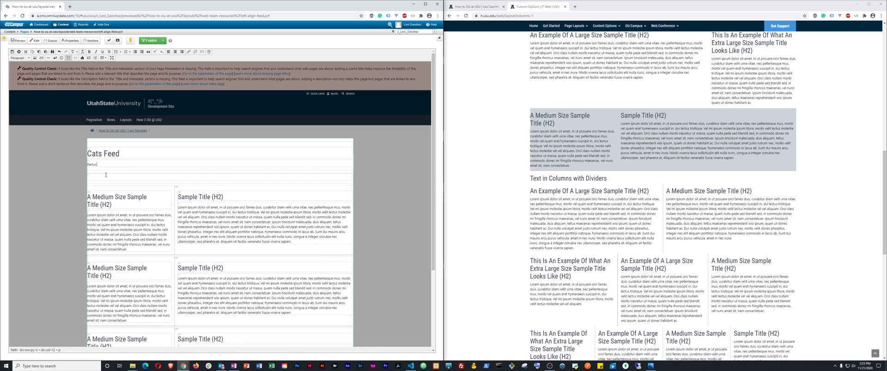
key(shift+Home)
key(BackSpace)
key(BackSpace)
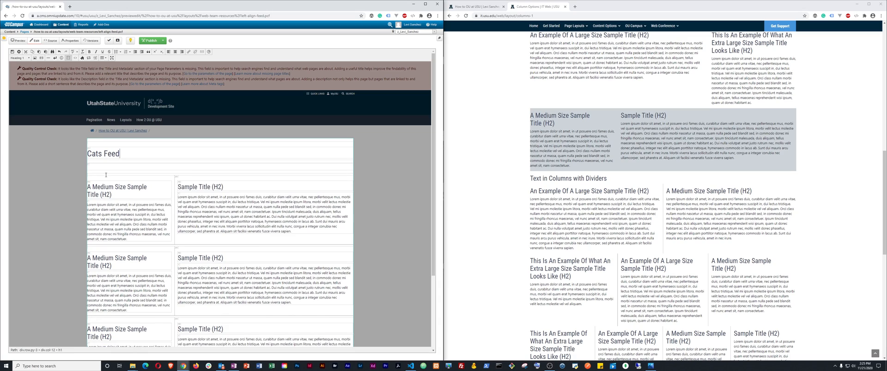
key(Return)
key(BackSpace)
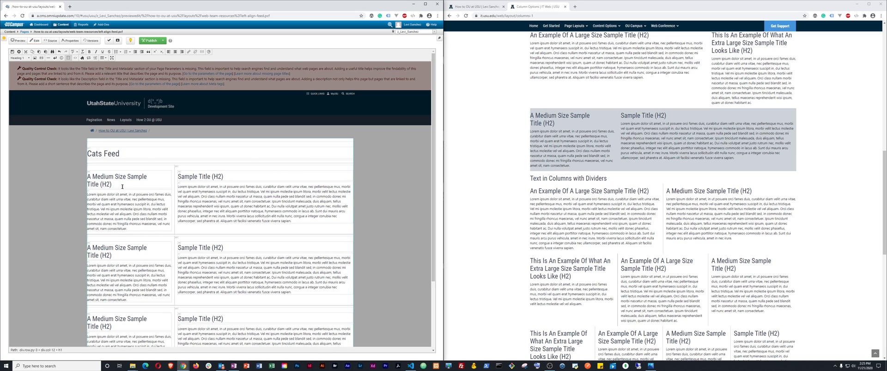
Replace the first row's sample heading with 'Cat One'
click(112, 182)
drag(112, 185, 93, 177)
key(BackSpace)
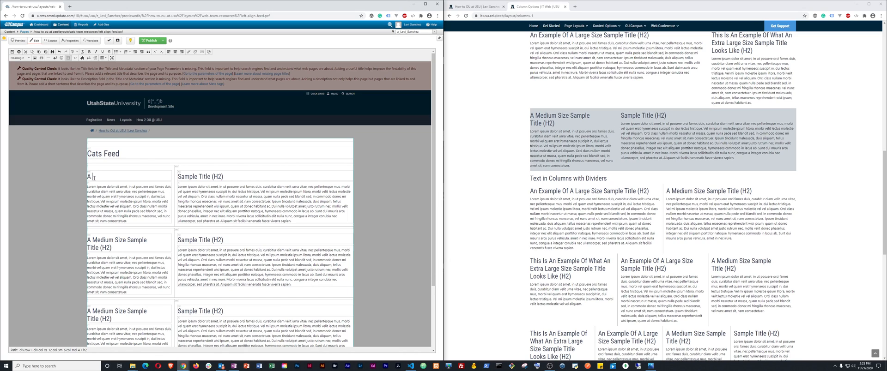
text(Cat)
key(Delete)
text(one)
key(BackSpace)
key(BackSpace)
text(One)
Replace the Cat One body text with 'Description of cat one.'
drag(87, 186, 124, 220)
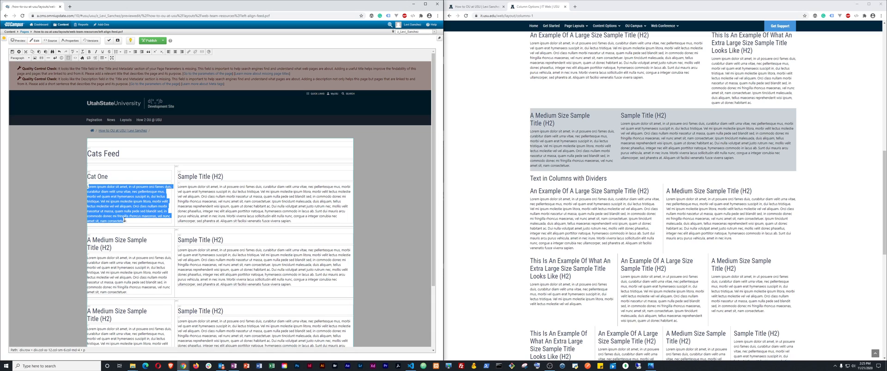
key(BackSpace)
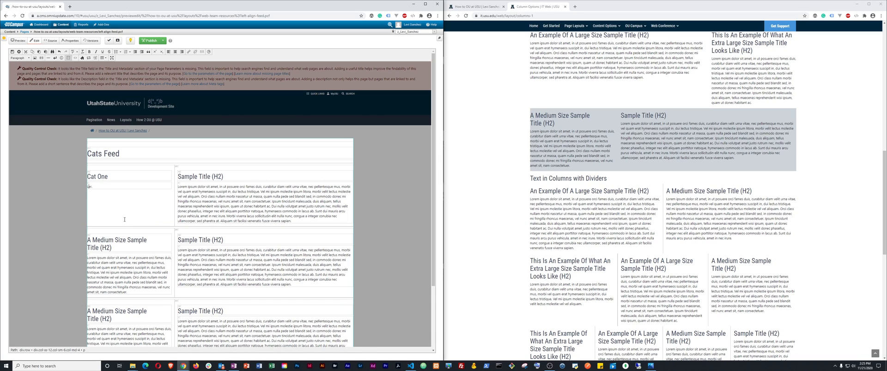
text(Desc)
text(ption of cat one.)
key(ctrl+shift+Left)
key(ctrl+shift+Left)
key(ctrl+shift+Left)
key(ctrl+shift+Left)
key(Left)
key(Delete)
click(129, 188)
Delete the right column's sample heading and placeholder paragraph
drag(178, 176, 247, 180)
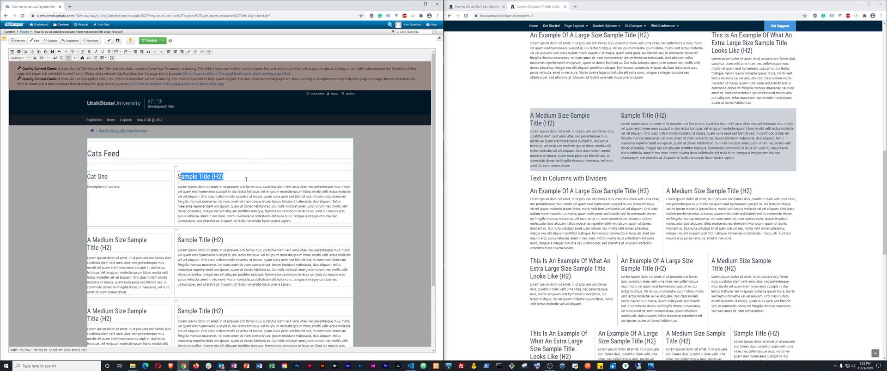
text(S)
key(BackSpace)
key(BackSpace)
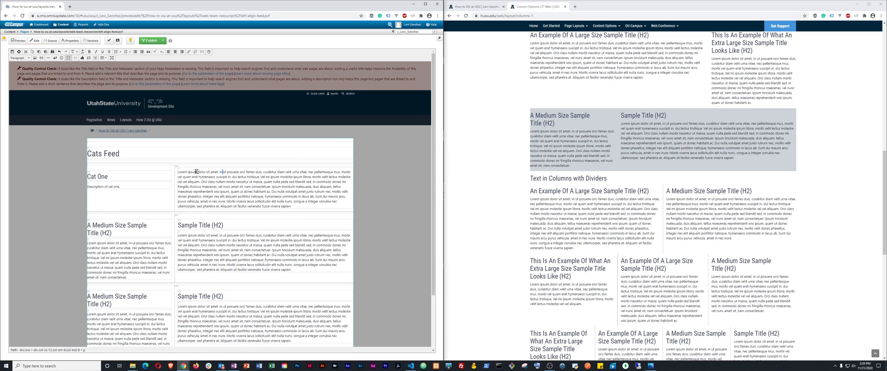
drag(178, 172, 287, 205)
key(BackSpace)
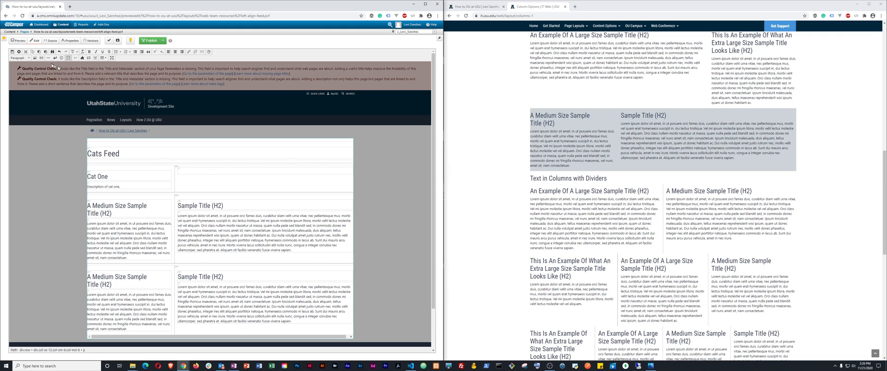
Start an image upload for the right column from the Insert Image file browser
click(36, 59)
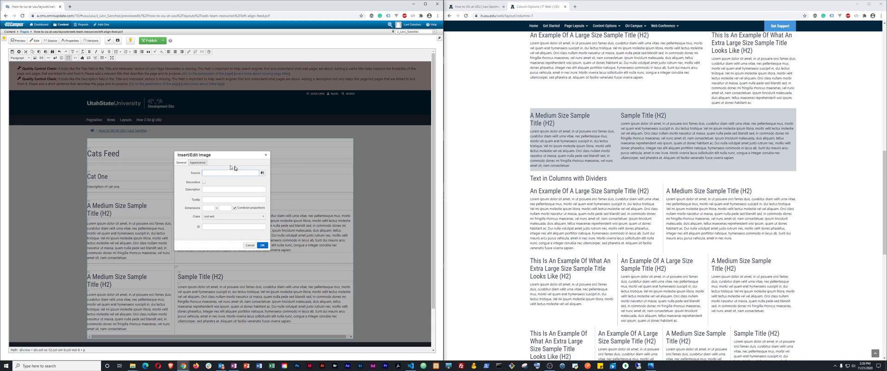
click(262, 172)
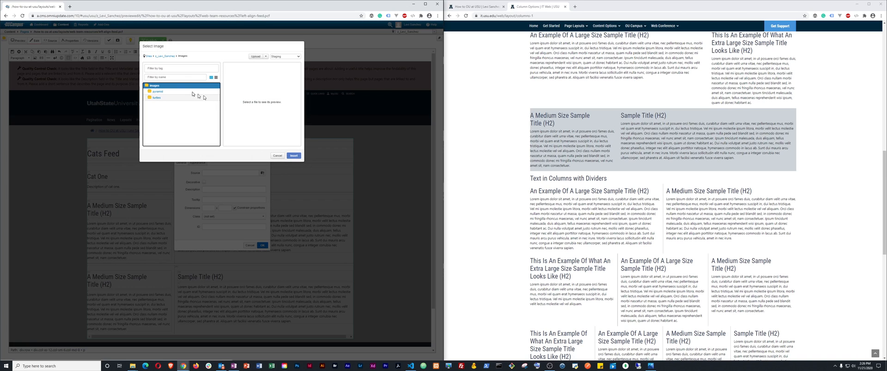
click(255, 56)
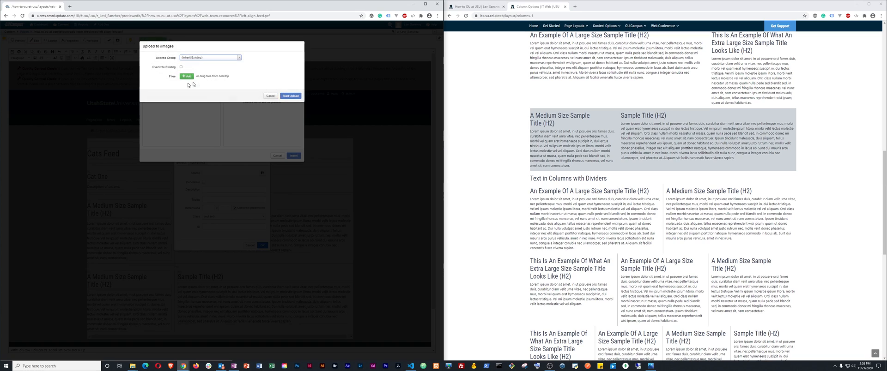
click(189, 76)
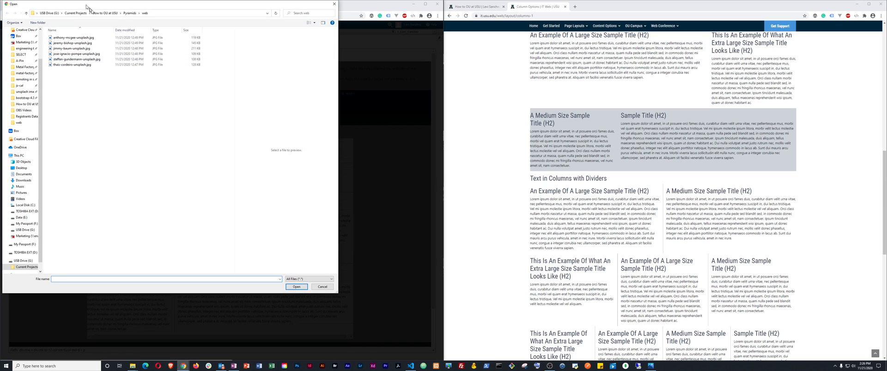
Go to the Cats folder under How to OU at USU and select the first cat photo
click(112, 15)
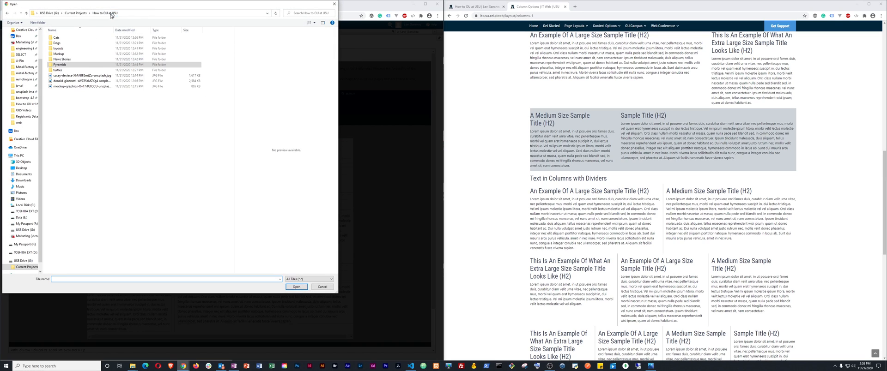
double_click(77, 40)
click(76, 38)
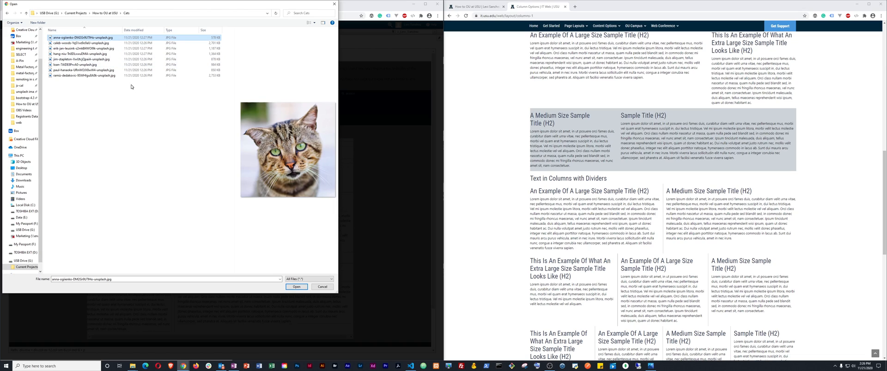
Rename the cat photo to drop its long Unsplash ID code, then select it
right_click(93, 38)
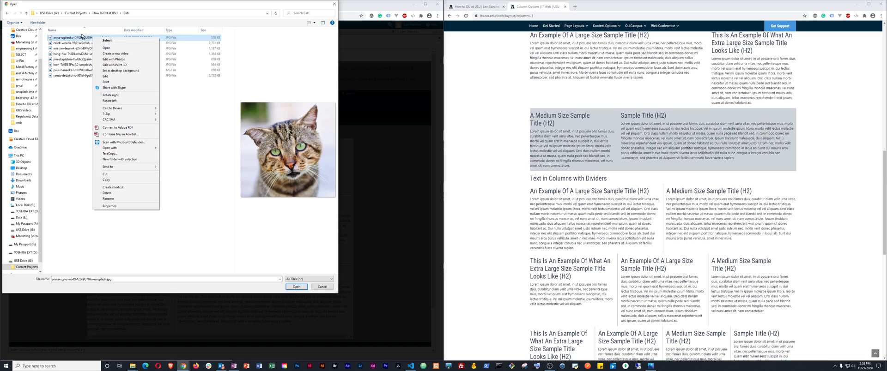
click(123, 201)
key(Right)
key(ctrl+shift+Left)
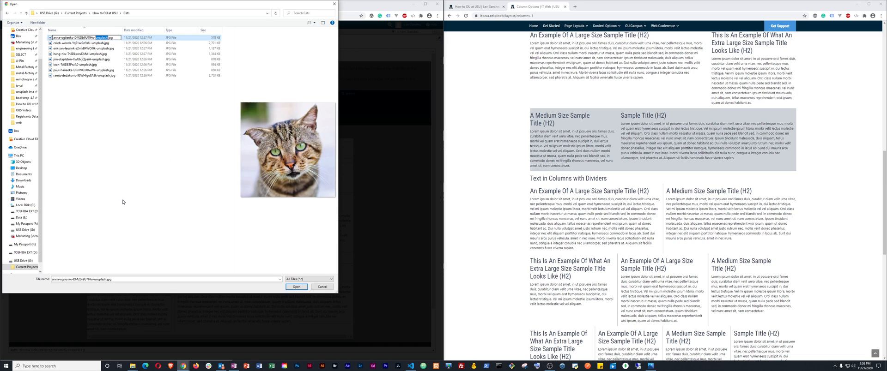
key(Left)
key(Left)
key(ctrl+shift+Left)
key(Delete)
key(Delete)
key(Return)
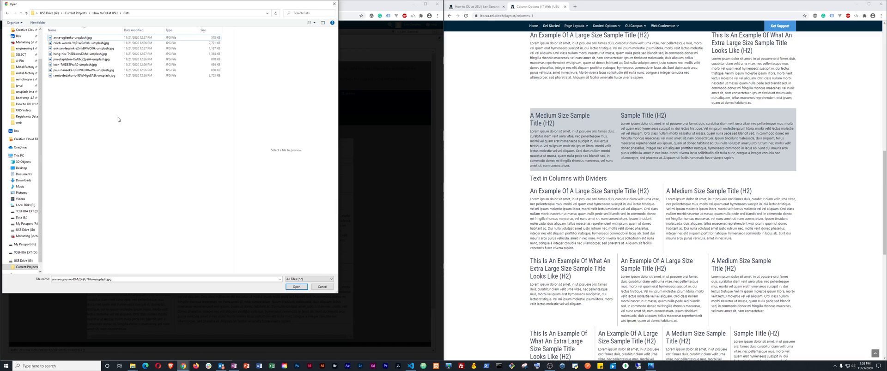
click(54, 39)
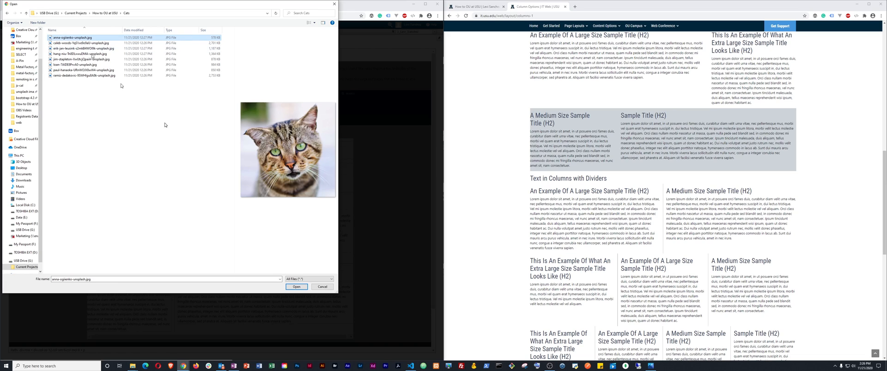
Upload the cat photo to the images folder and insert it beside Cat One, described 'Cat one'
click(296, 287)
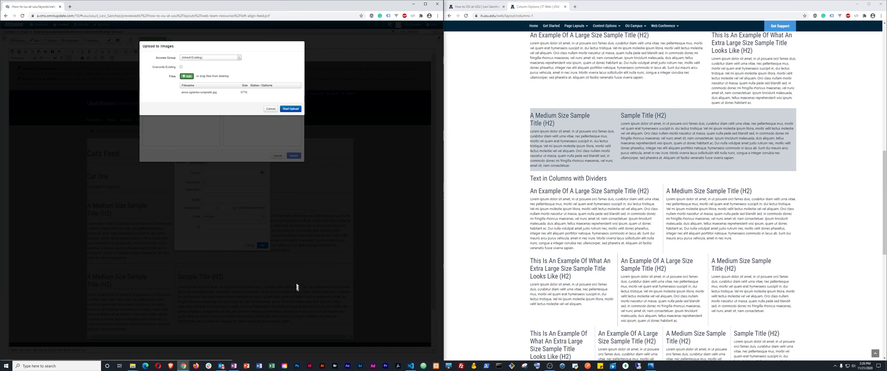
click(290, 110)
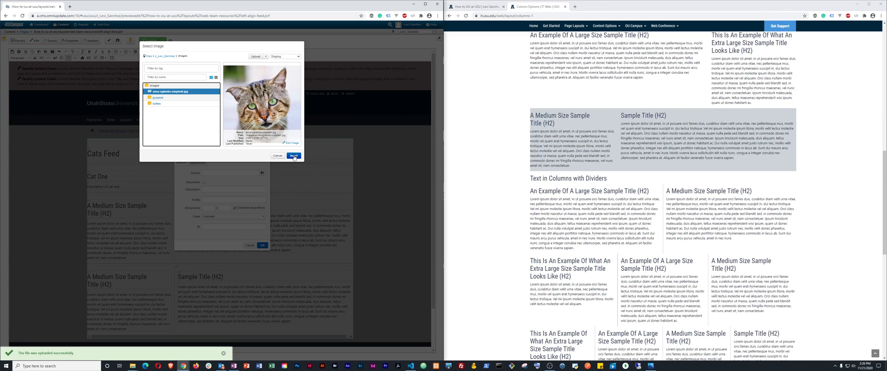
click(294, 157)
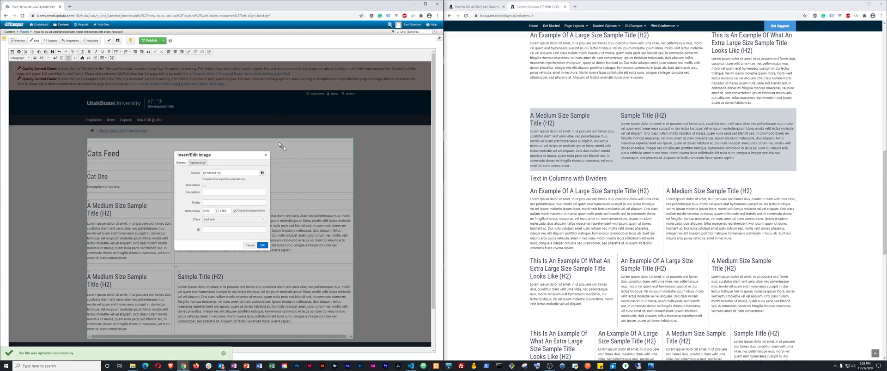
click(262, 246)
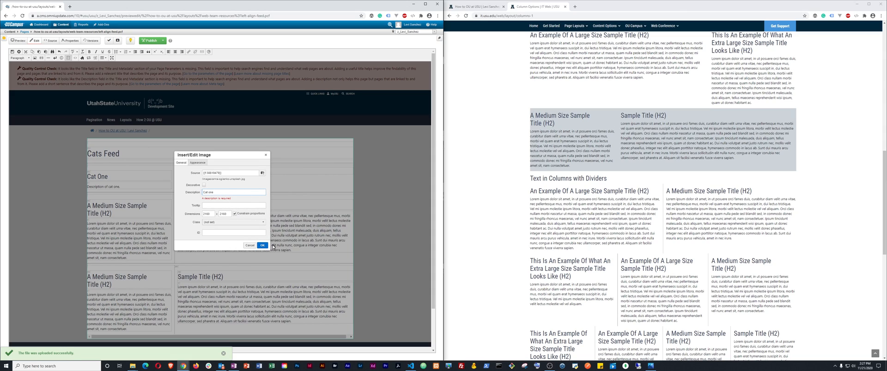
click(262, 246)
click(262, 246)
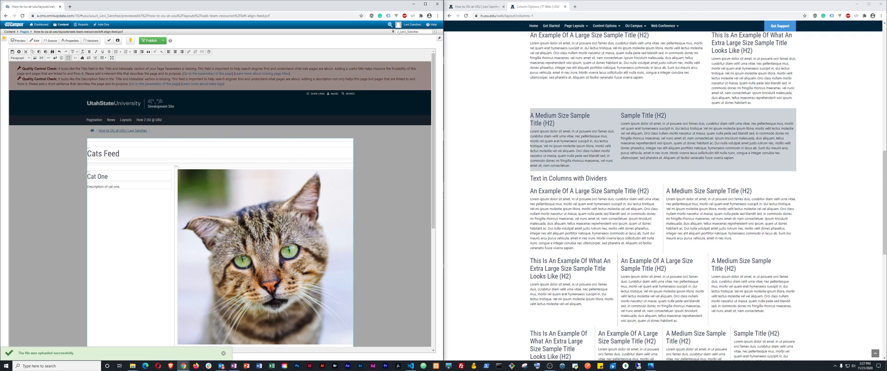
scroll(219, 203, down, 6)
scroll(220, 203, up, 5)
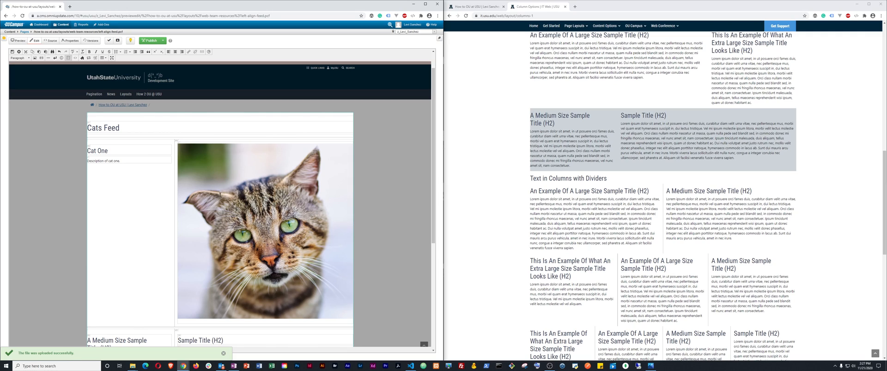
Give the cat image the custom class w-25 to shrink it to a quarter-width thumbnail
click(220, 195)
right_click(220, 196)
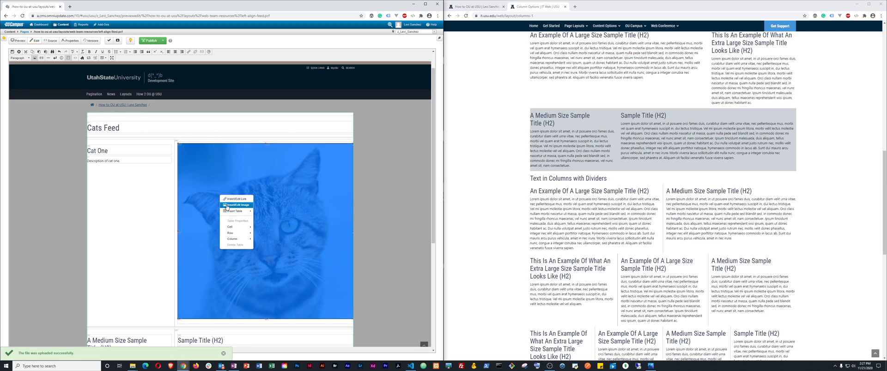
click(226, 205)
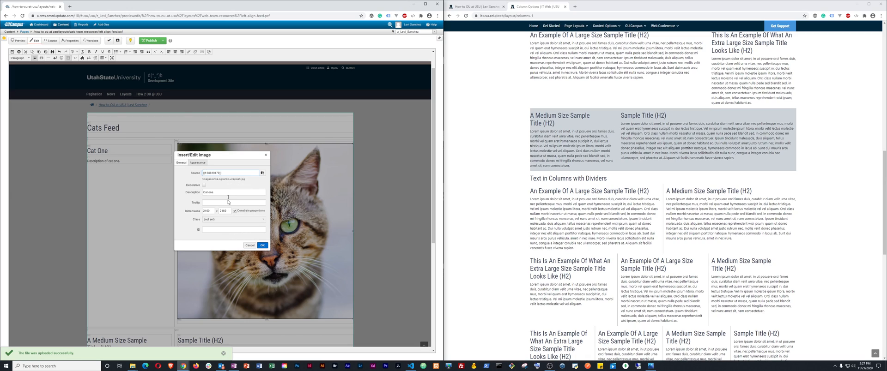
click(213, 222)
click(213, 234)
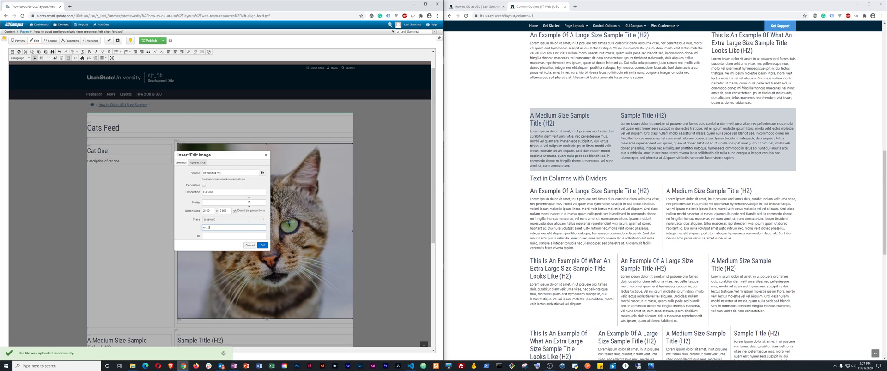
click(261, 245)
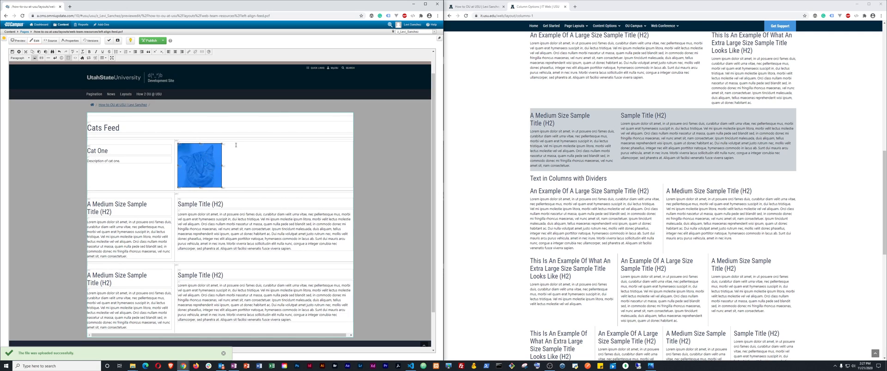
click(235, 156)
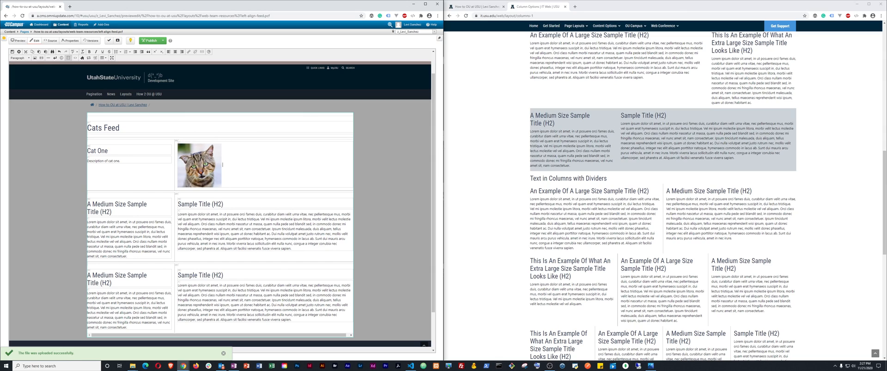
click(191, 156)
right_click(191, 156)
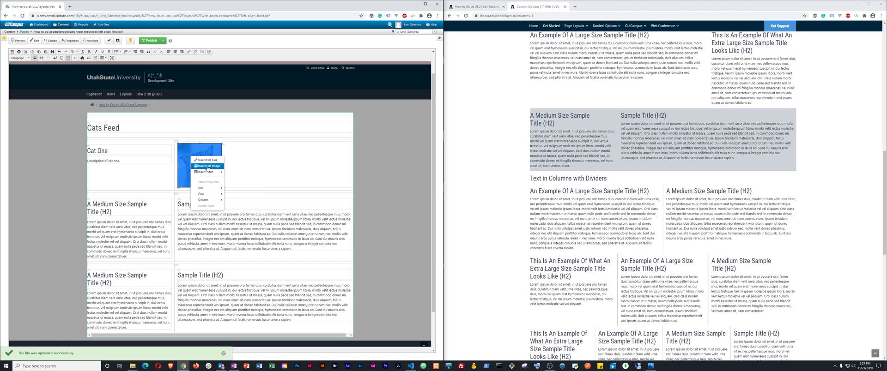
Change the cat image's custom class to w-50 to make it half the column width
click(207, 167)
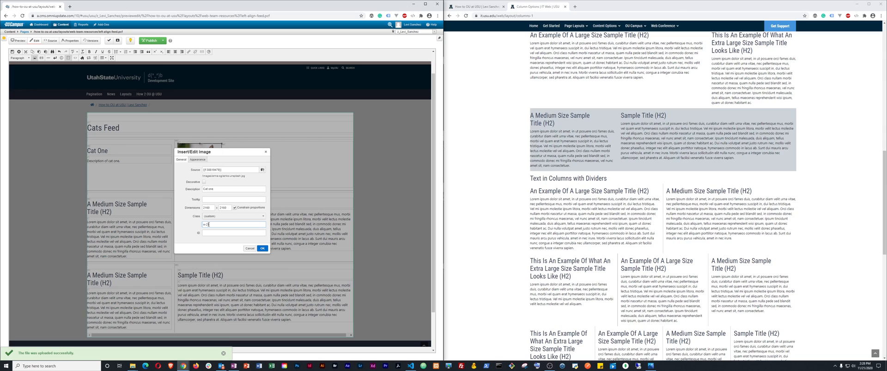
click(208, 224)
text(w-50)
click(262, 248)
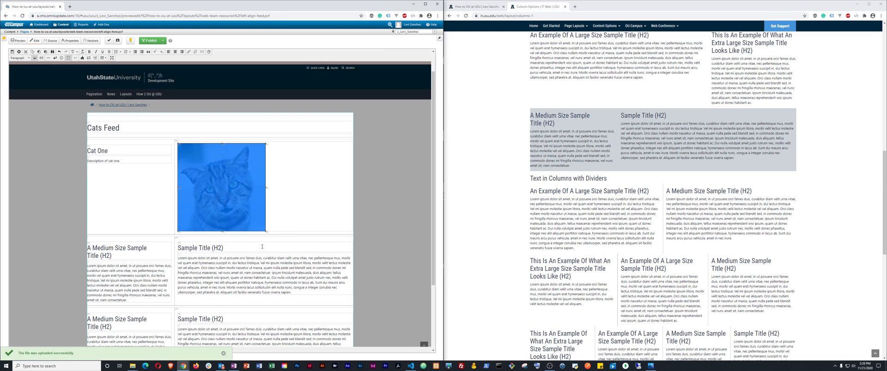
click(299, 169)
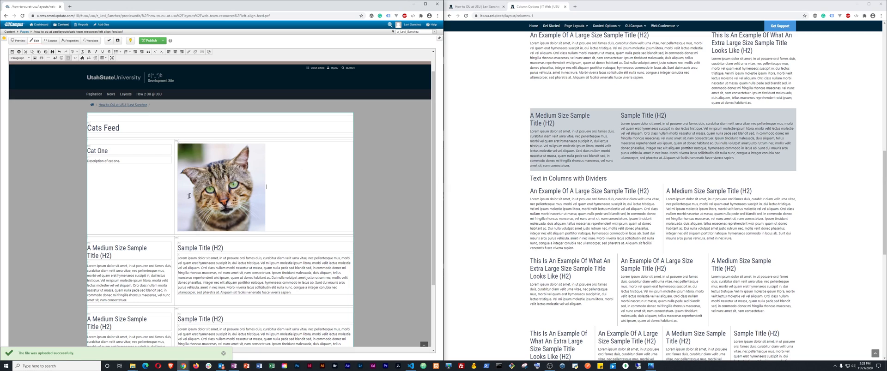
Add a right-float class to the cat image so it aligns right beside Cat One
click(210, 172)
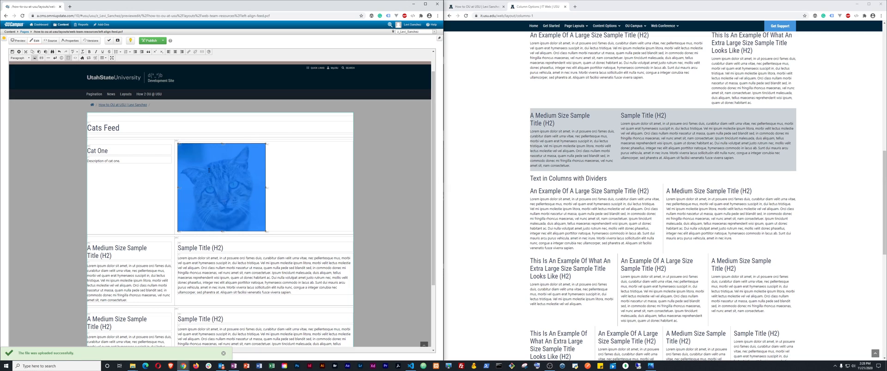
right_click(210, 172)
click(214, 182)
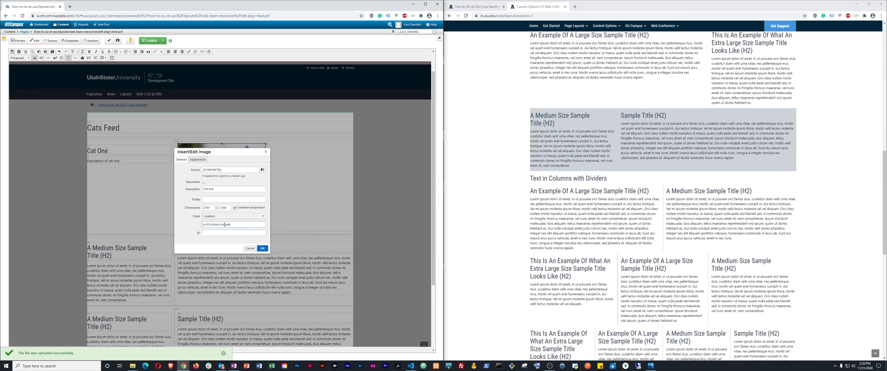
click(262, 249)
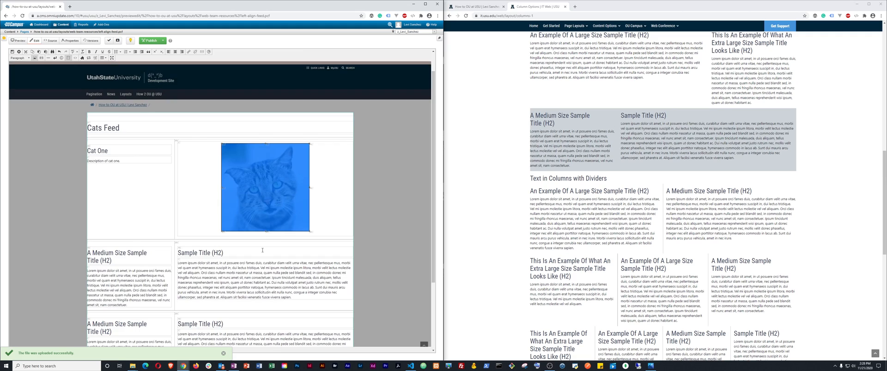
click(144, 258)
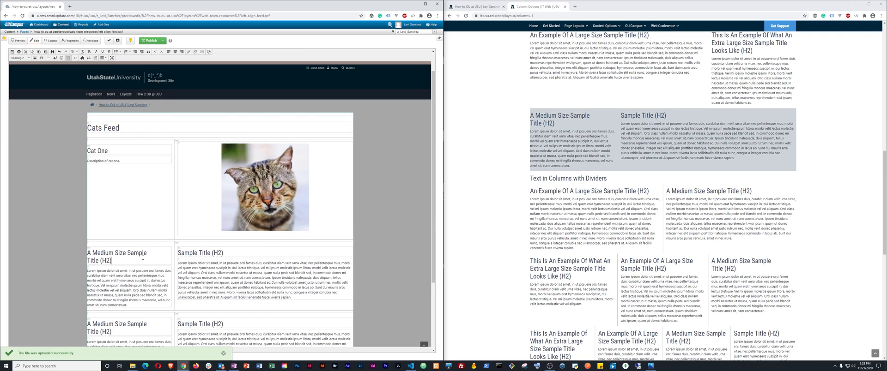
scroll(143, 257, down, 2)
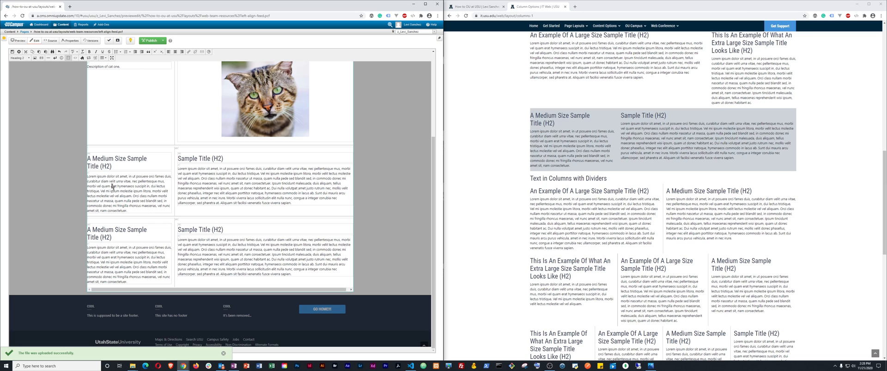
scroll(110, 171, up, 2)
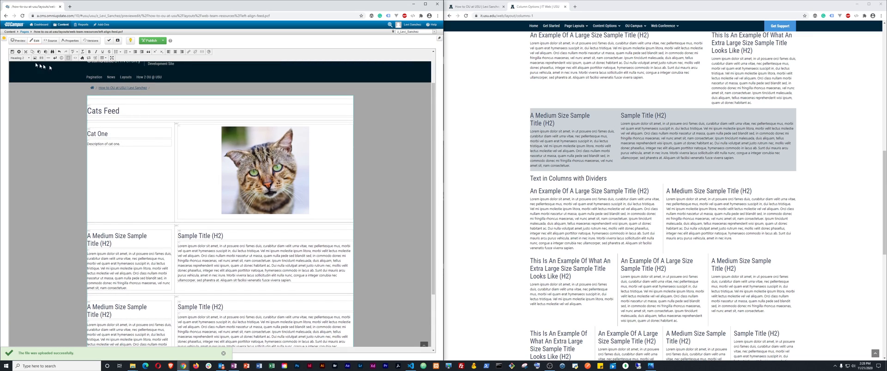
scroll(231, 250, down, 2)
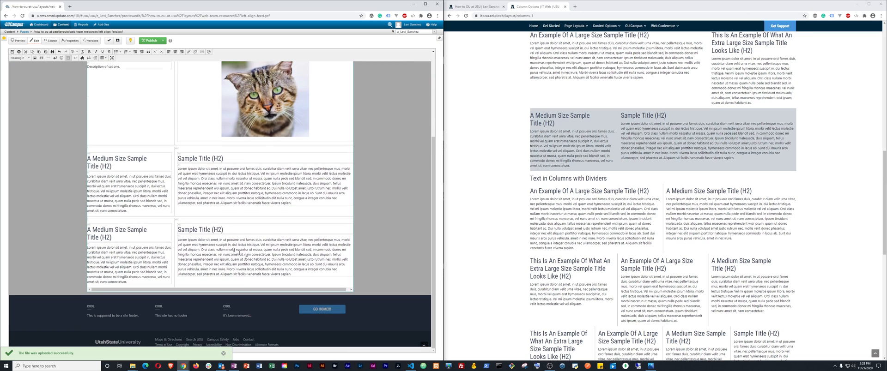
Save the left-align-feed page edits, then publish the page and confirm the Publish dialog
click(12, 51)
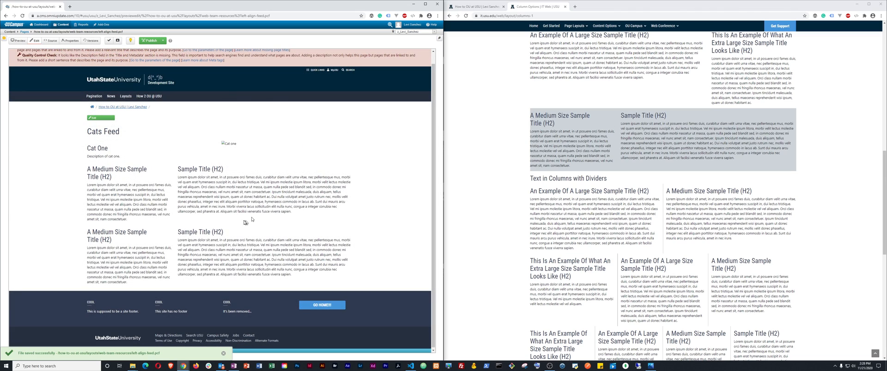
triple_click(238, 191)
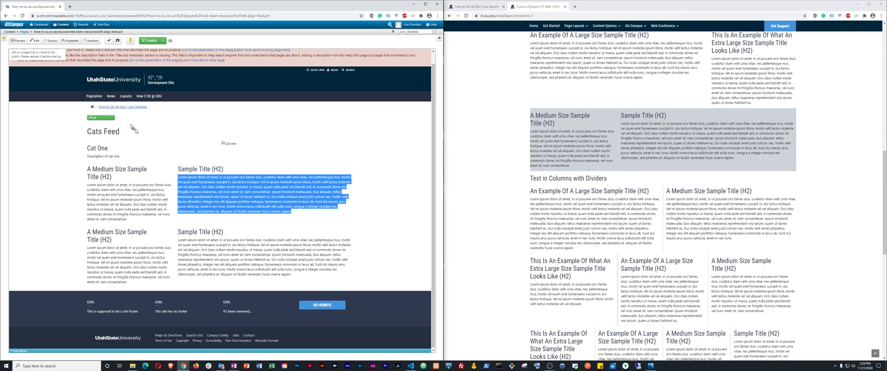
click(101, 117)
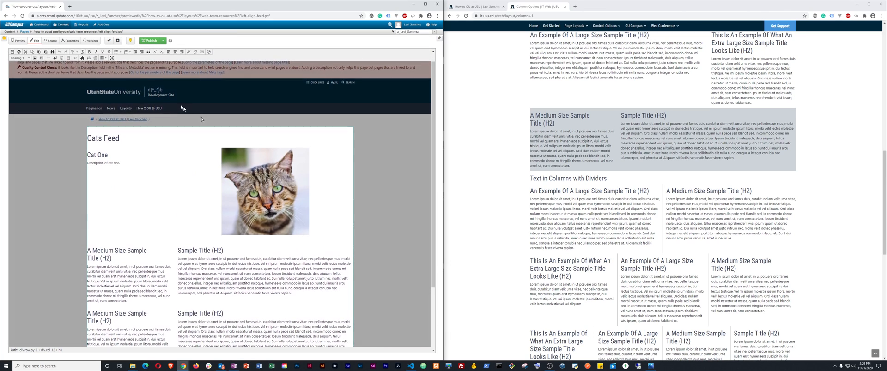
click(12, 52)
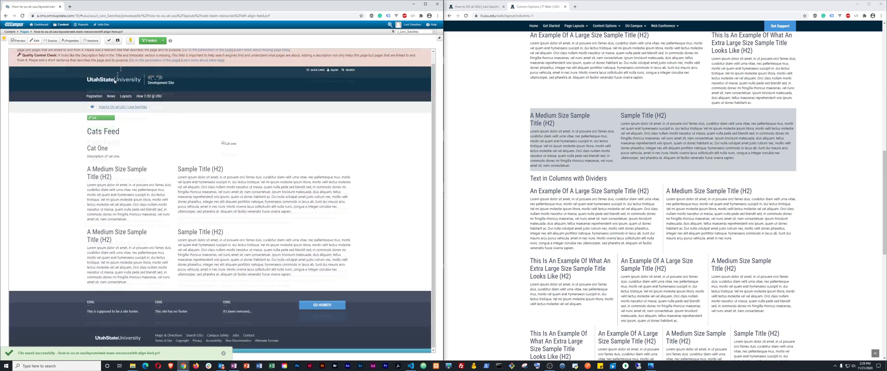
click(142, 42)
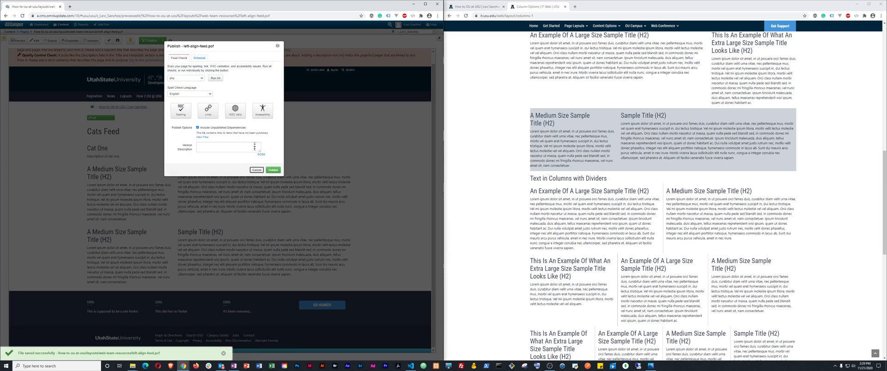
click(274, 170)
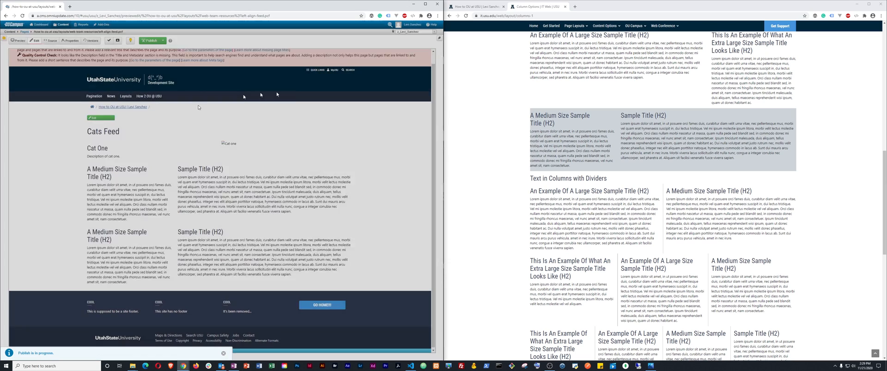
Copy the page path from the breadcrumb and load the live Cats Feed page in the second window
click(492, 4)
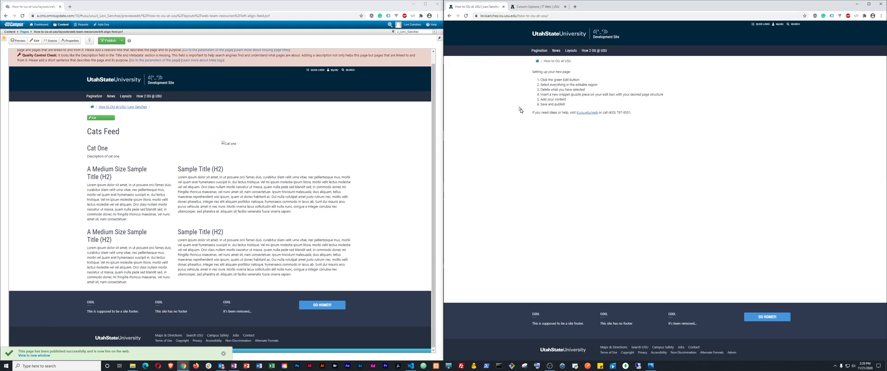
scroll(124, 65, up, 1)
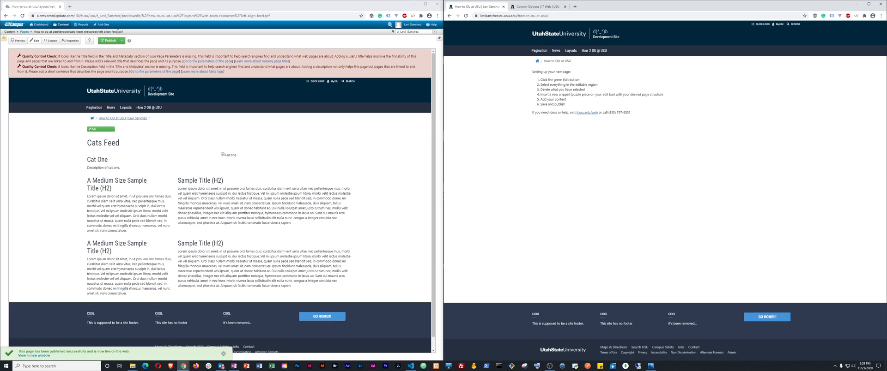
drag(117, 32, 37, 32)
right_click(34, 32)
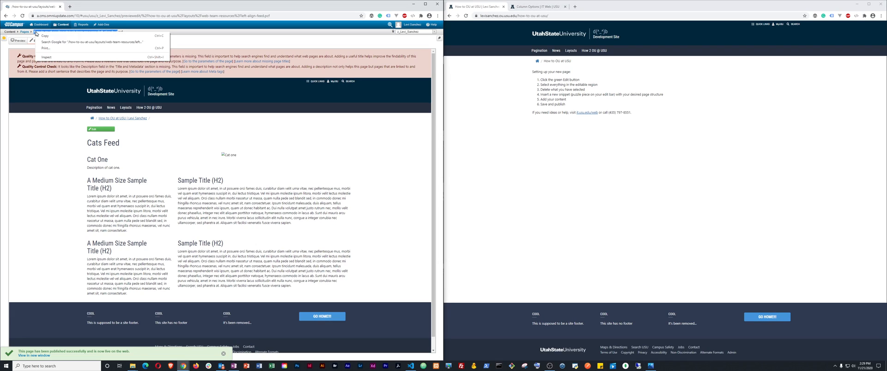
click(43, 38)
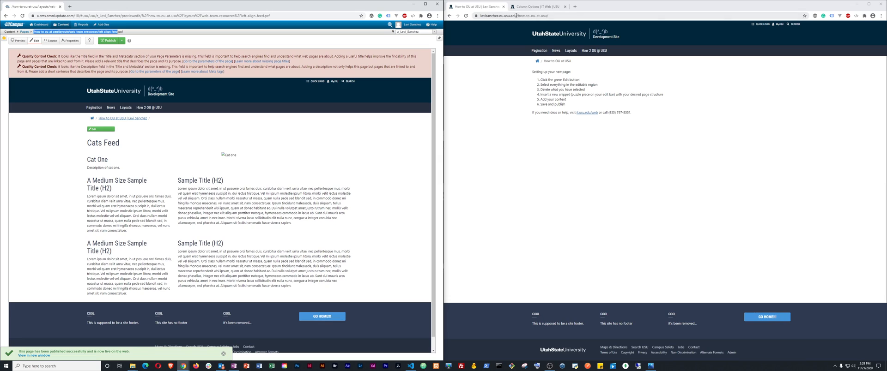
drag(526, 16, 637, 33)
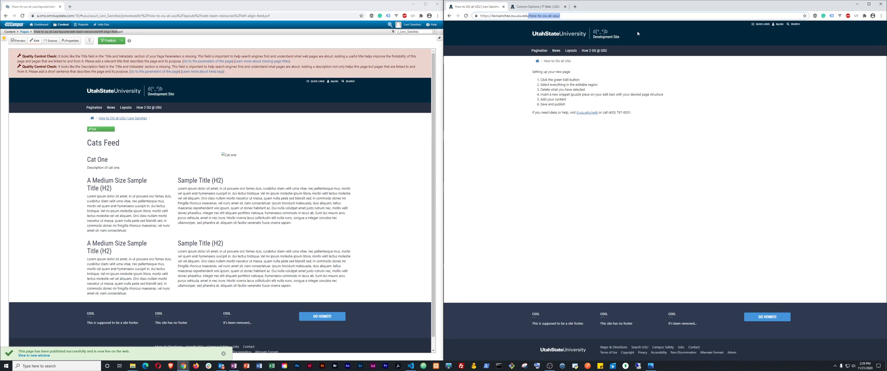
key(ctrl+v)
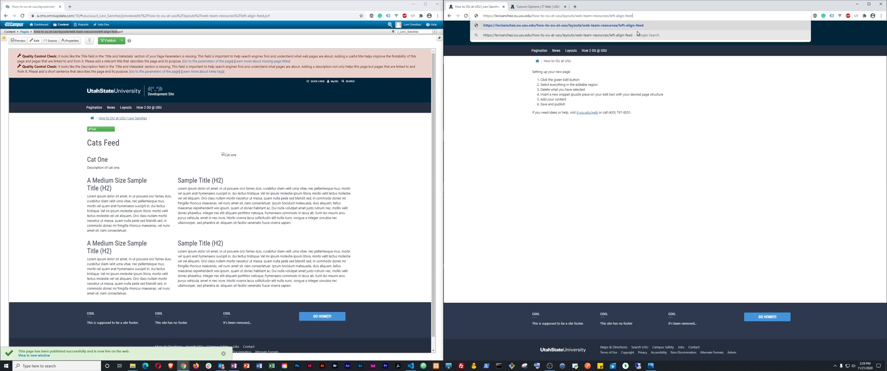
key(Return)
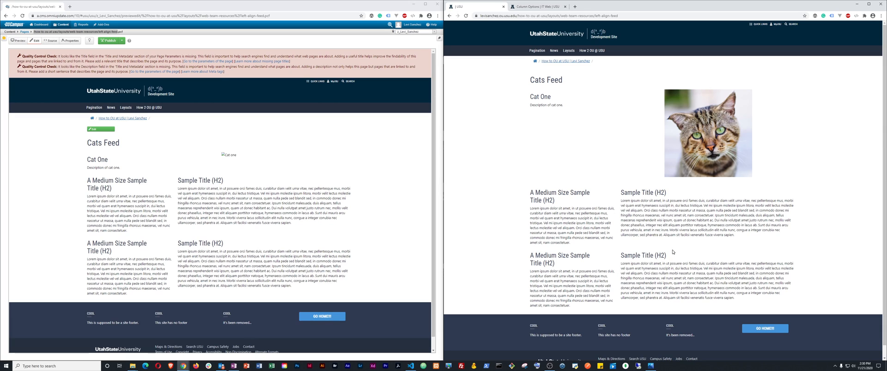
Compare the live Cats Feed page against the column layouts reference page
click(527, 7)
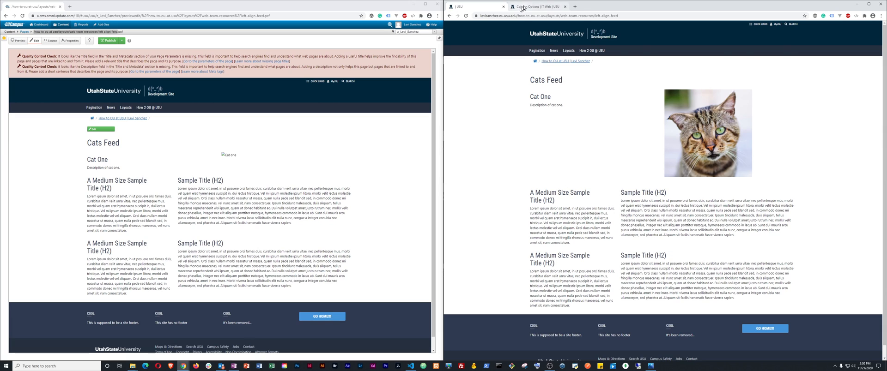
scroll(633, 174, up, 4)
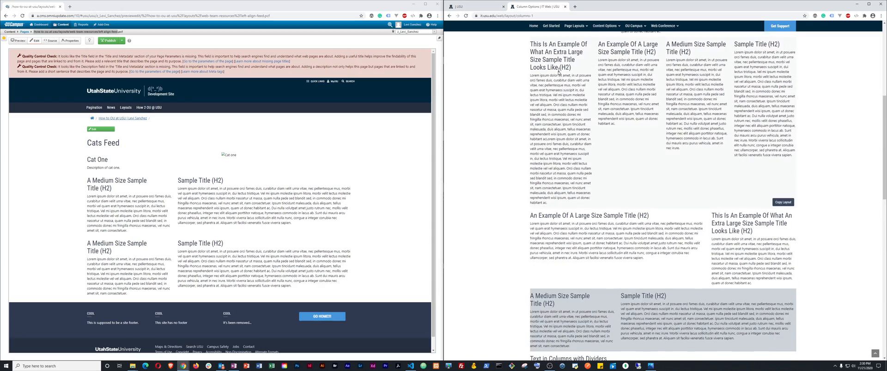
scroll(622, 187, up, 5)
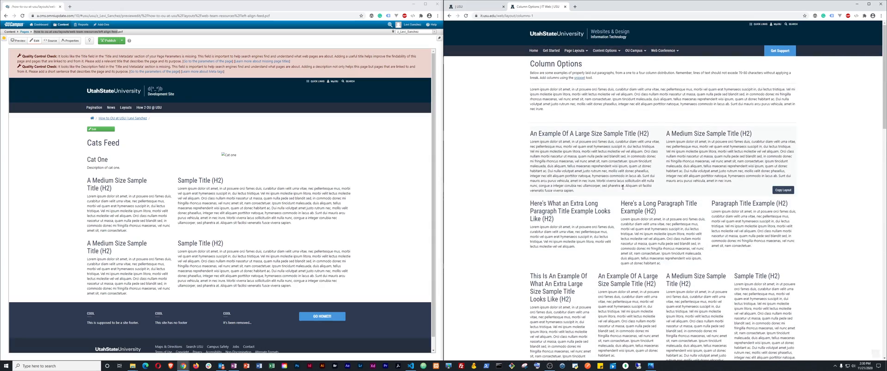
scroll(622, 185, down, 20)
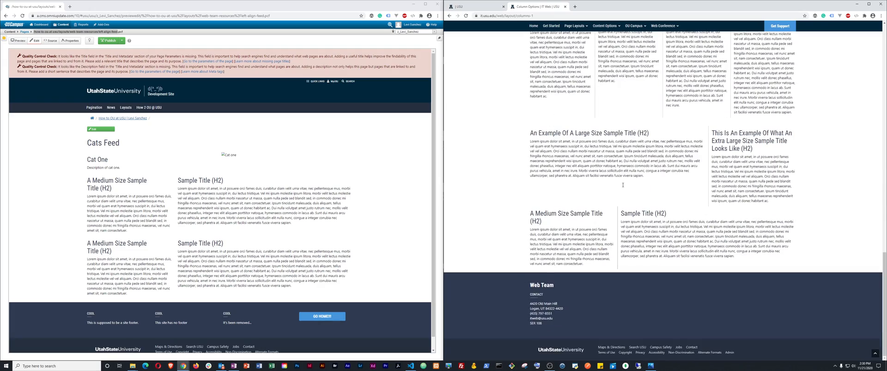
scroll(623, 185, up, 10)
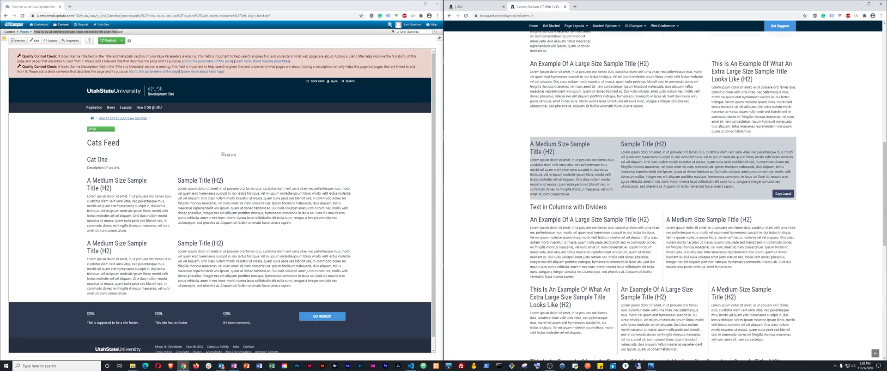
scroll(623, 185, down, 4)
scroll(623, 185, down, 4)
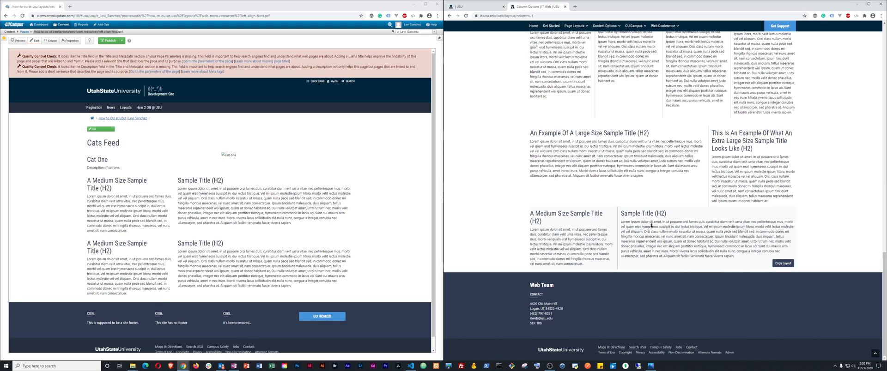
click(478, 10)
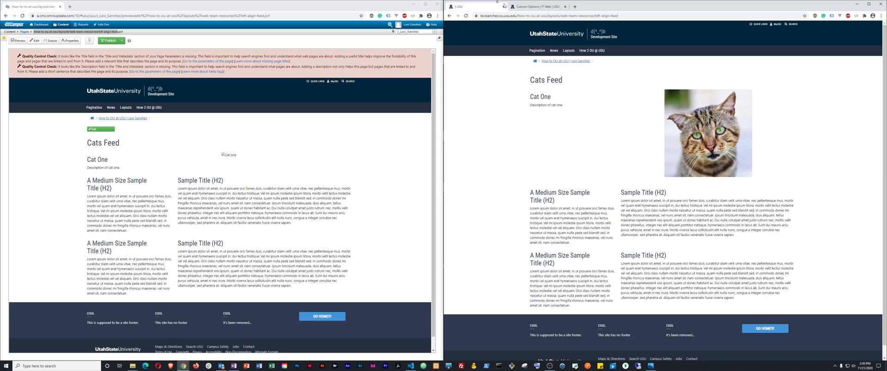
click(536, 6)
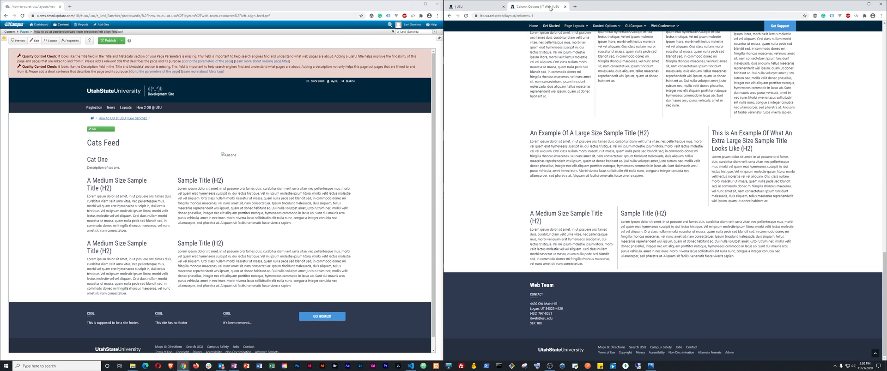
click(489, 8)
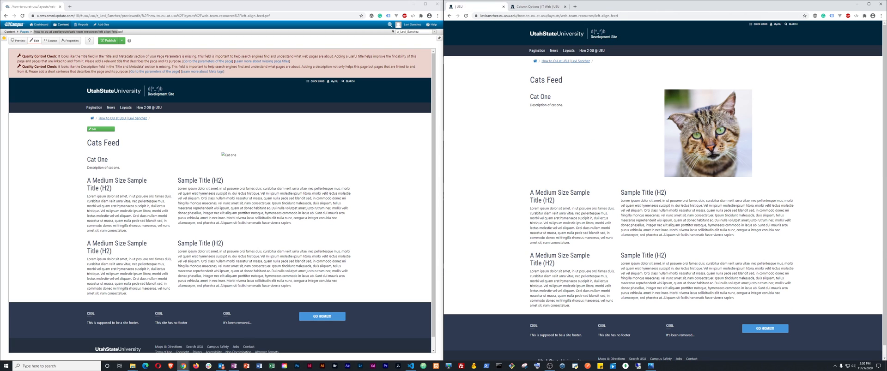